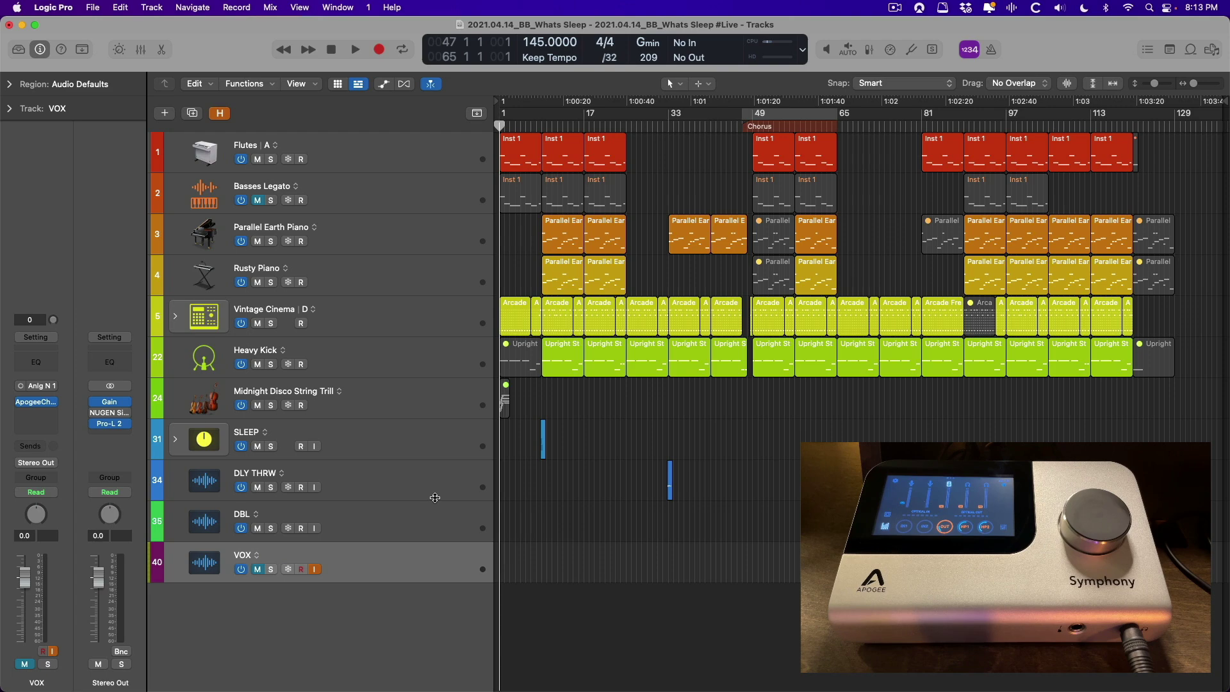
Step: Delete the old VOX track and create a new audio track recording from Input 1
key("super+BackSpace")
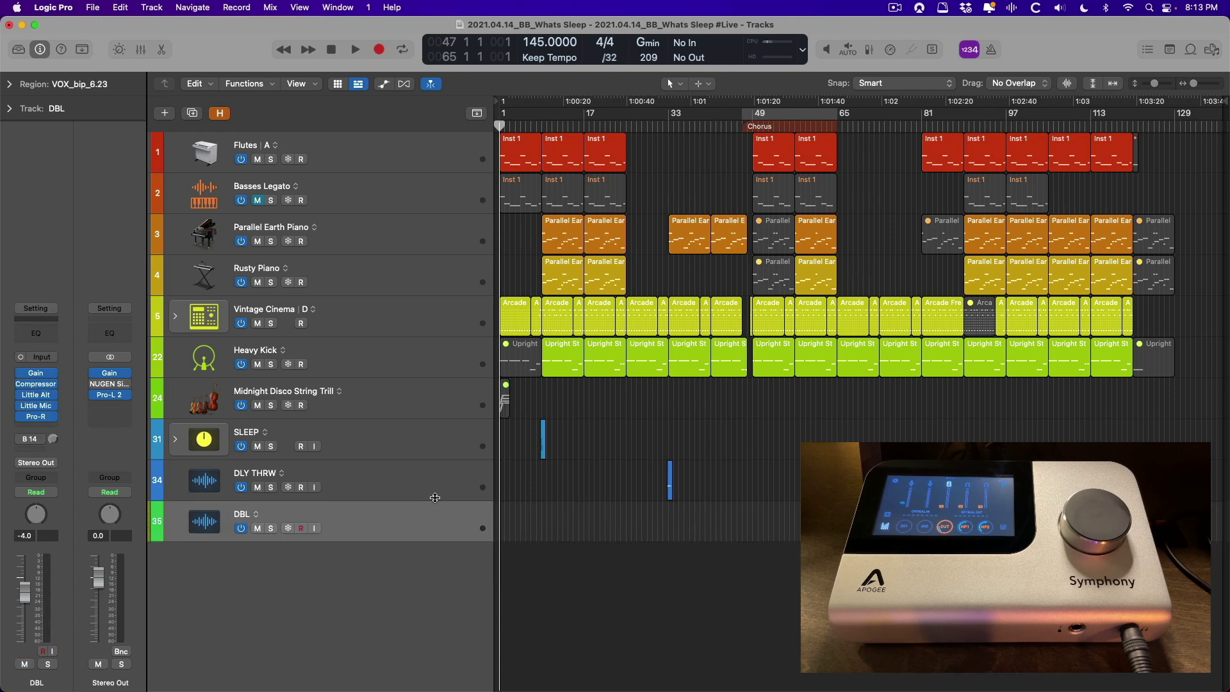
key("alt+super+n")
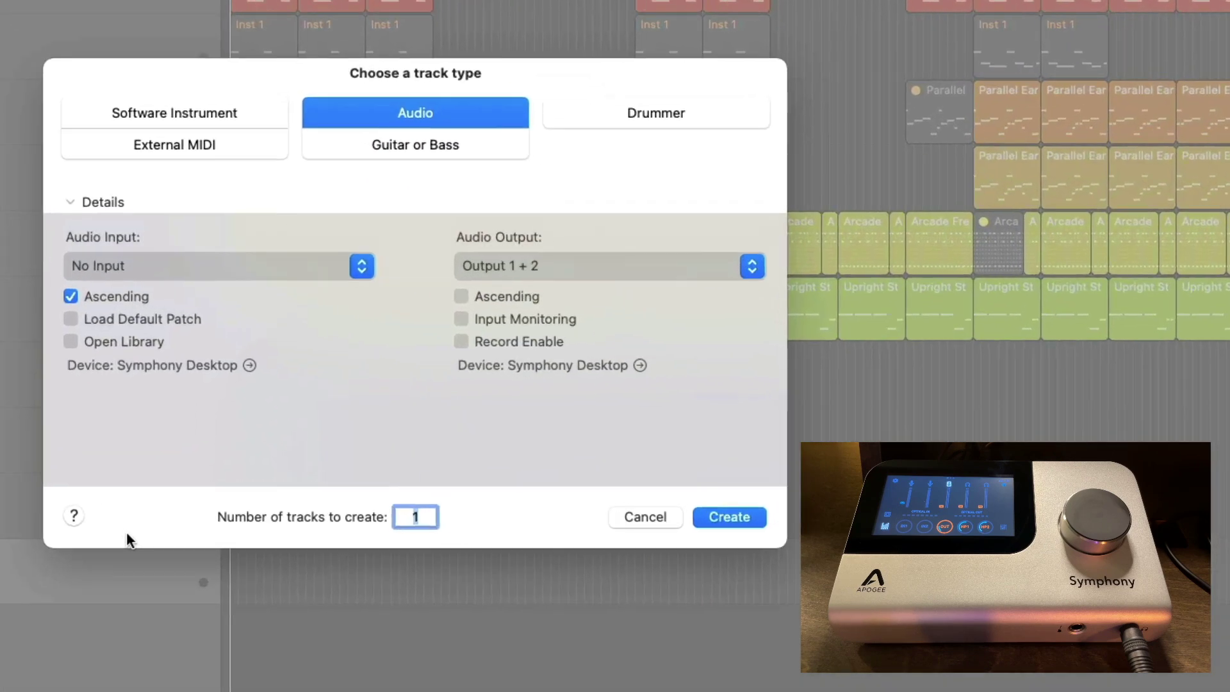
left_click(125, 263)
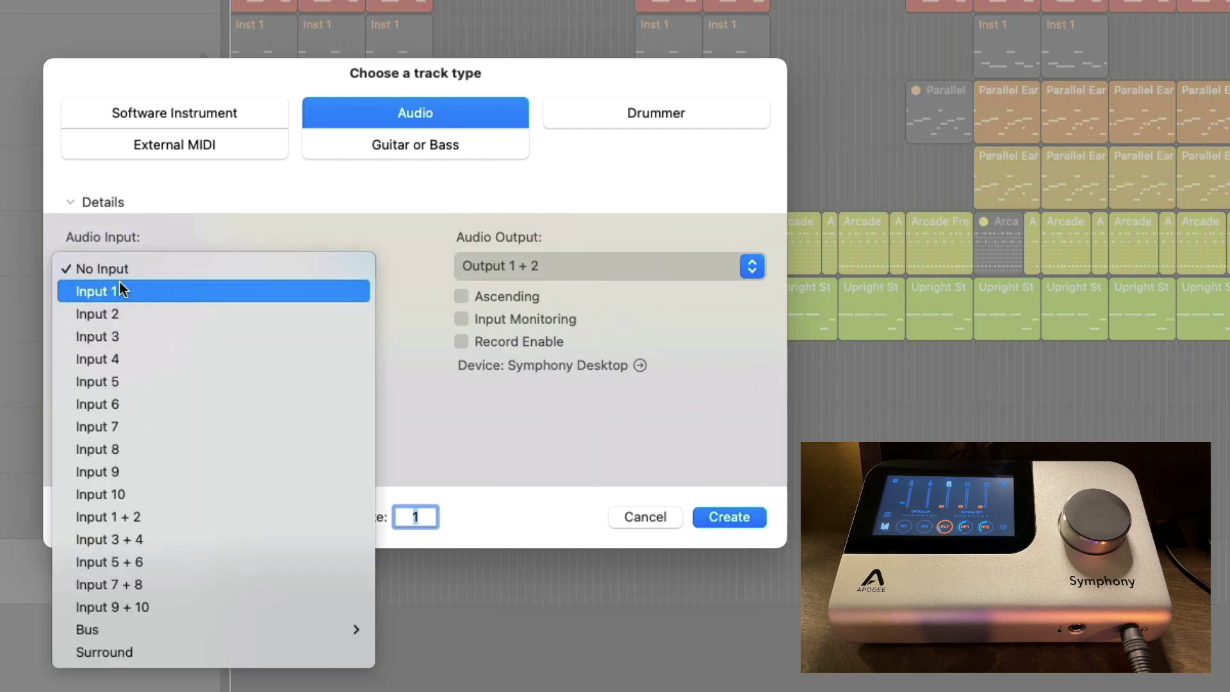
left_click(120, 285)
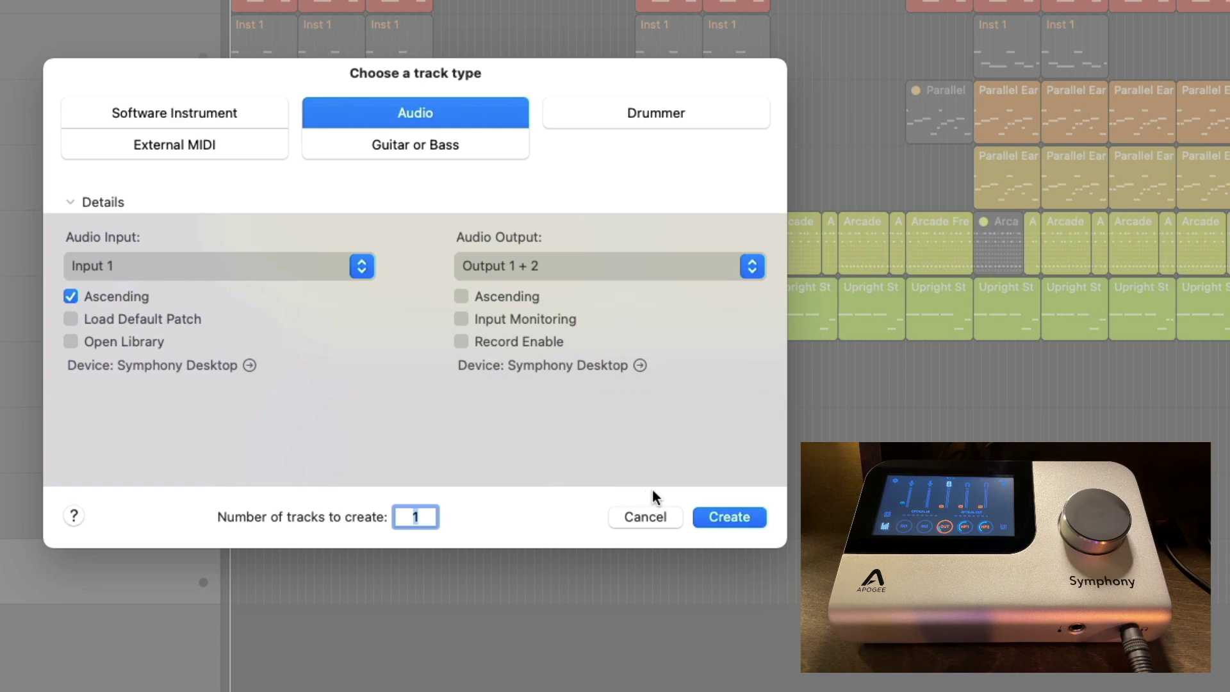
left_click(730, 517)
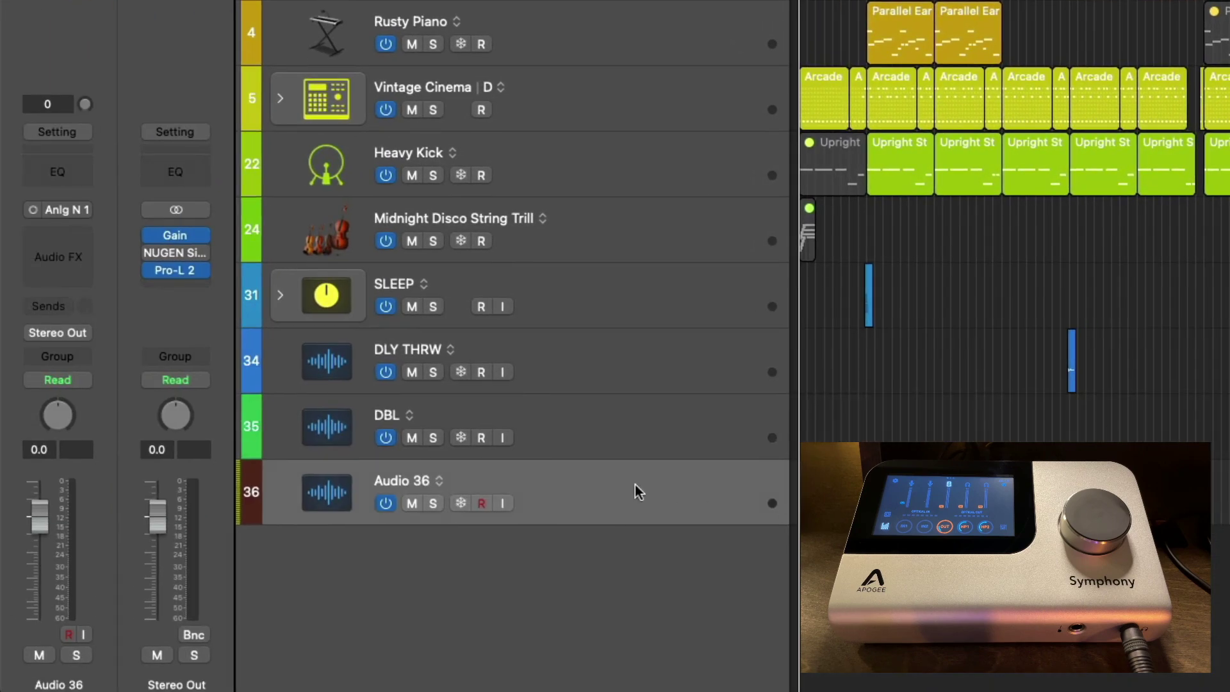
Step: Rename the new track 36 to VOX
double_click(431, 490)
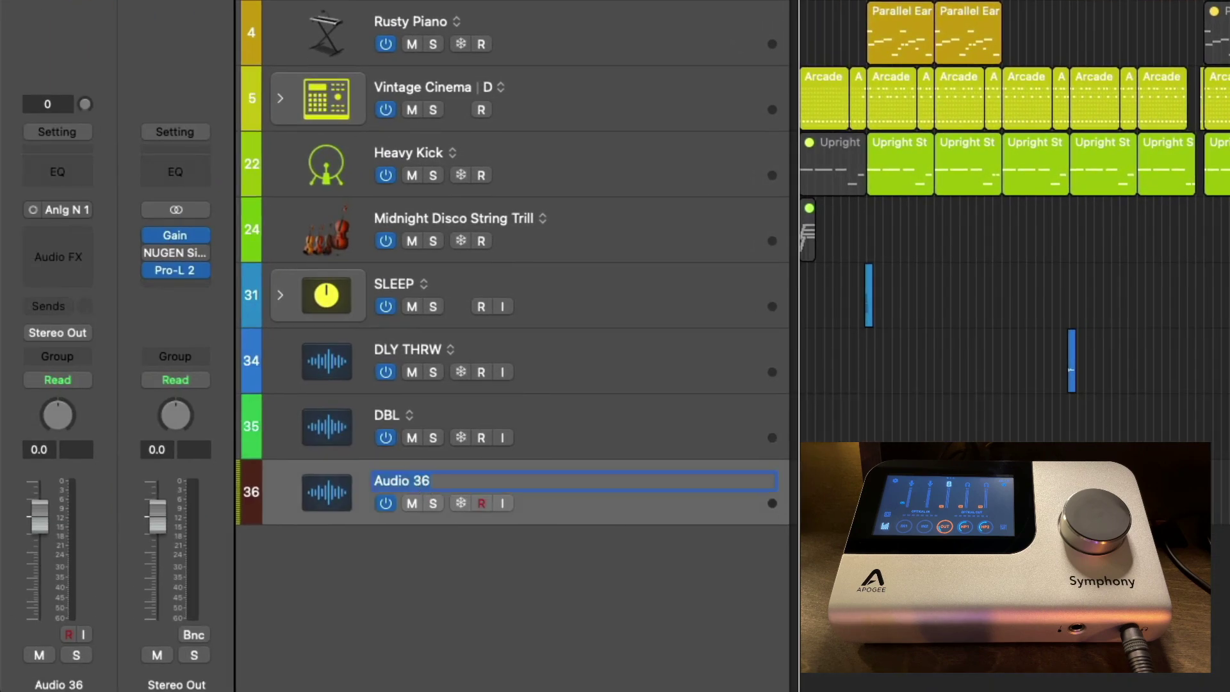
type("VOX")
key("Return")
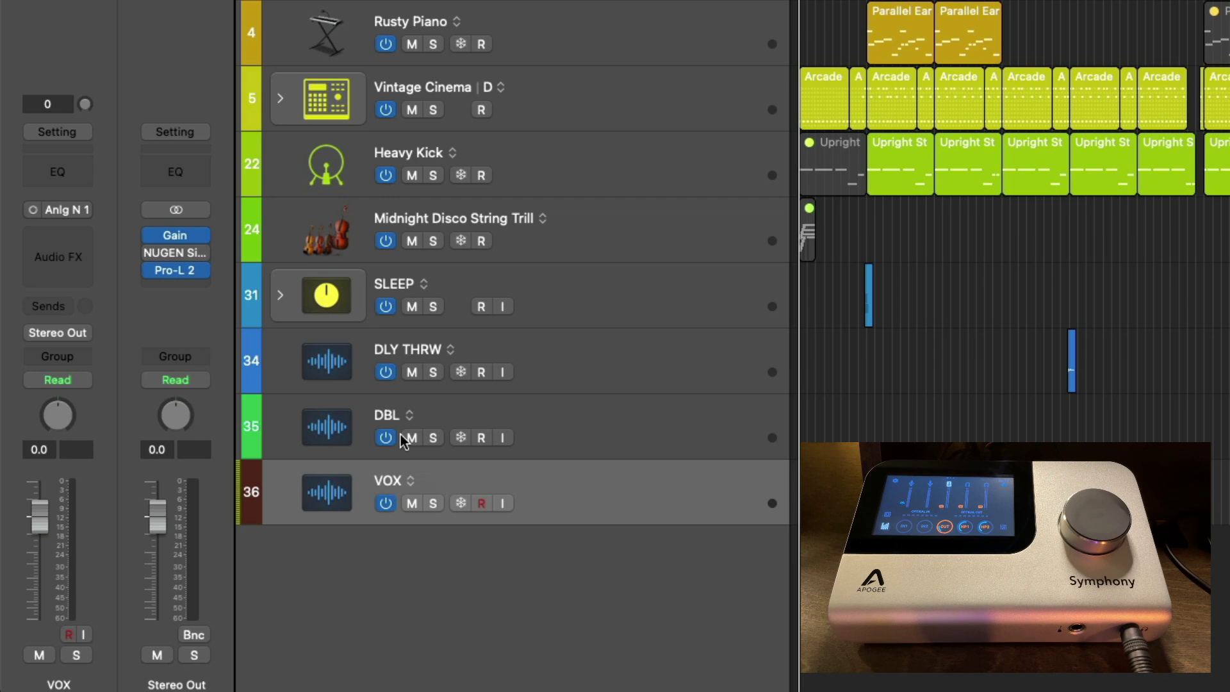
Step: Insert Audio Units > Apogee > ApogeeChannelFX > Mono in the VOX track's Audio FX slot
left_click(84, 235)
mouse_move(155, 657)
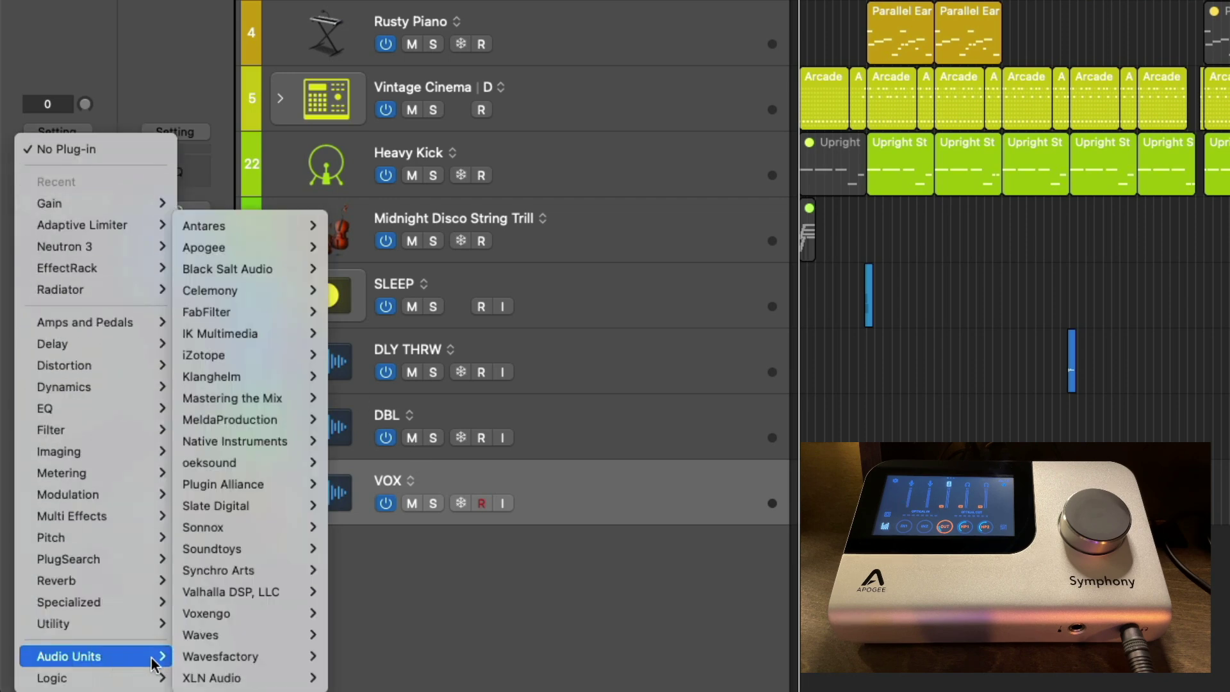
mouse_move(271, 248)
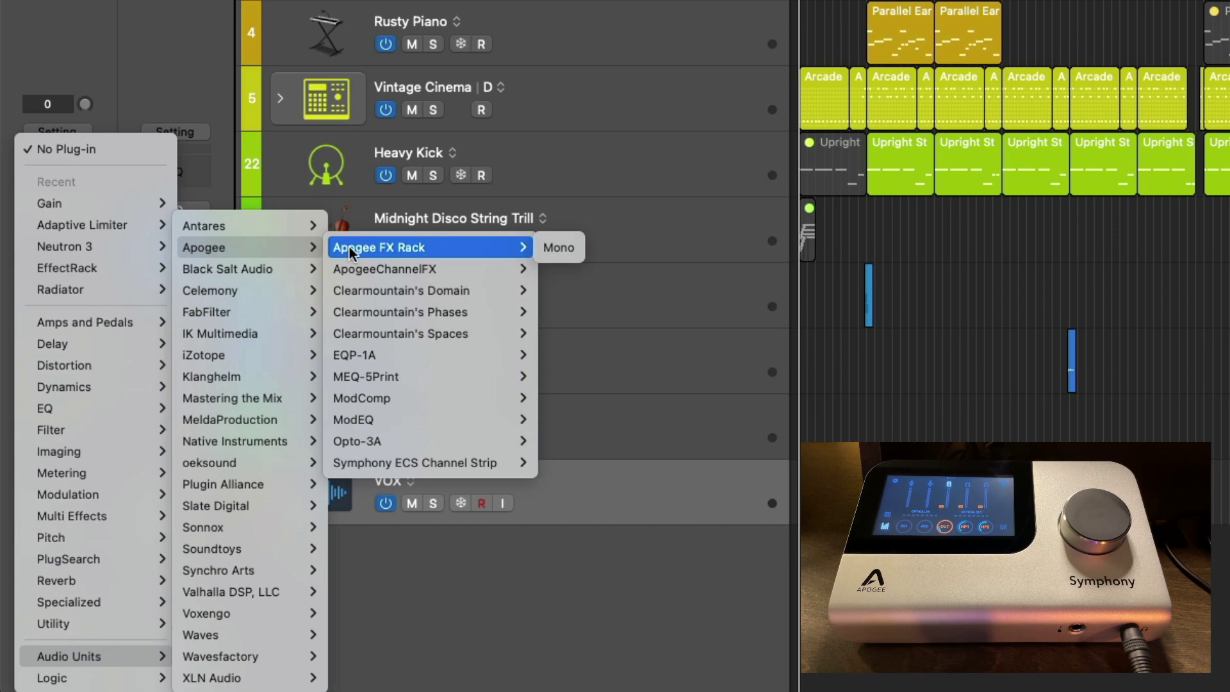
key("Escape")
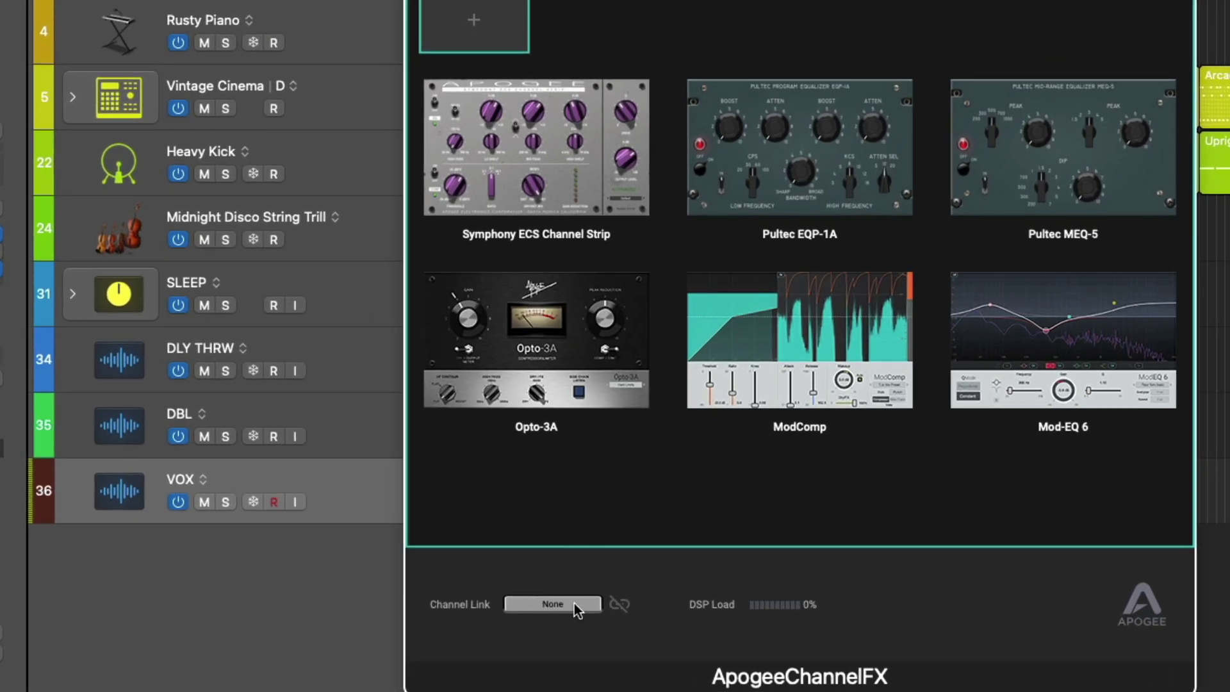
Step: Set the ApogeeChannelFX Channel Link to Analog IN 1
left_click(613, 623)
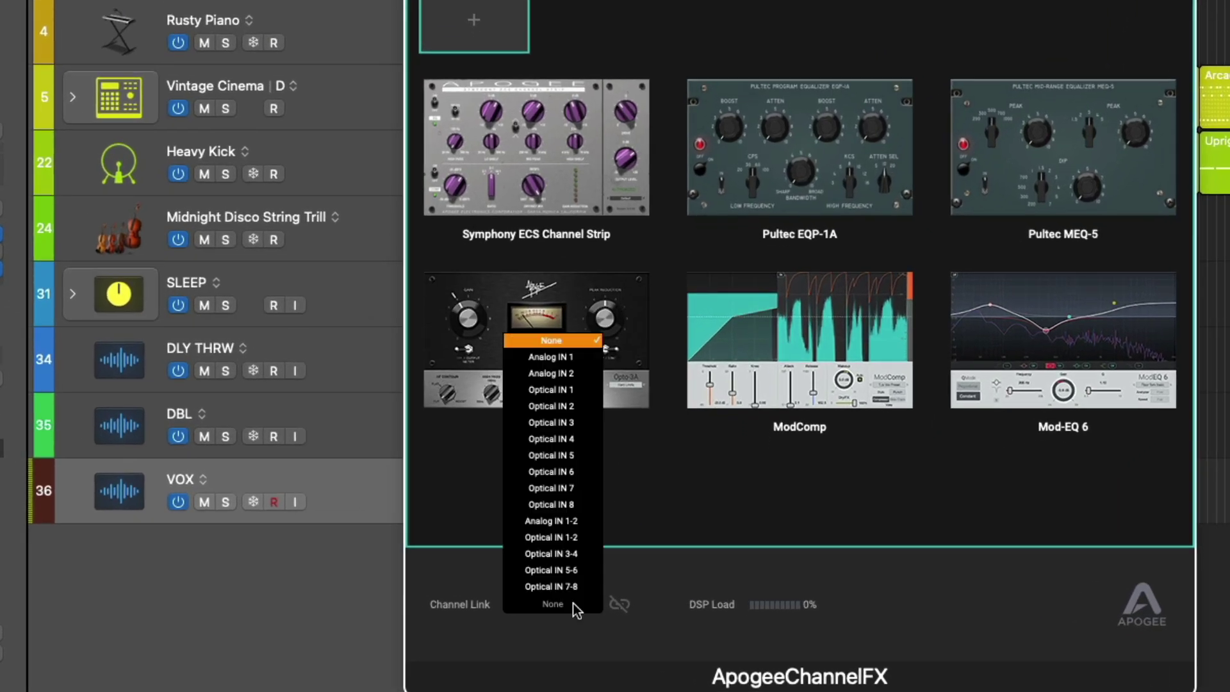
left_click(590, 364)
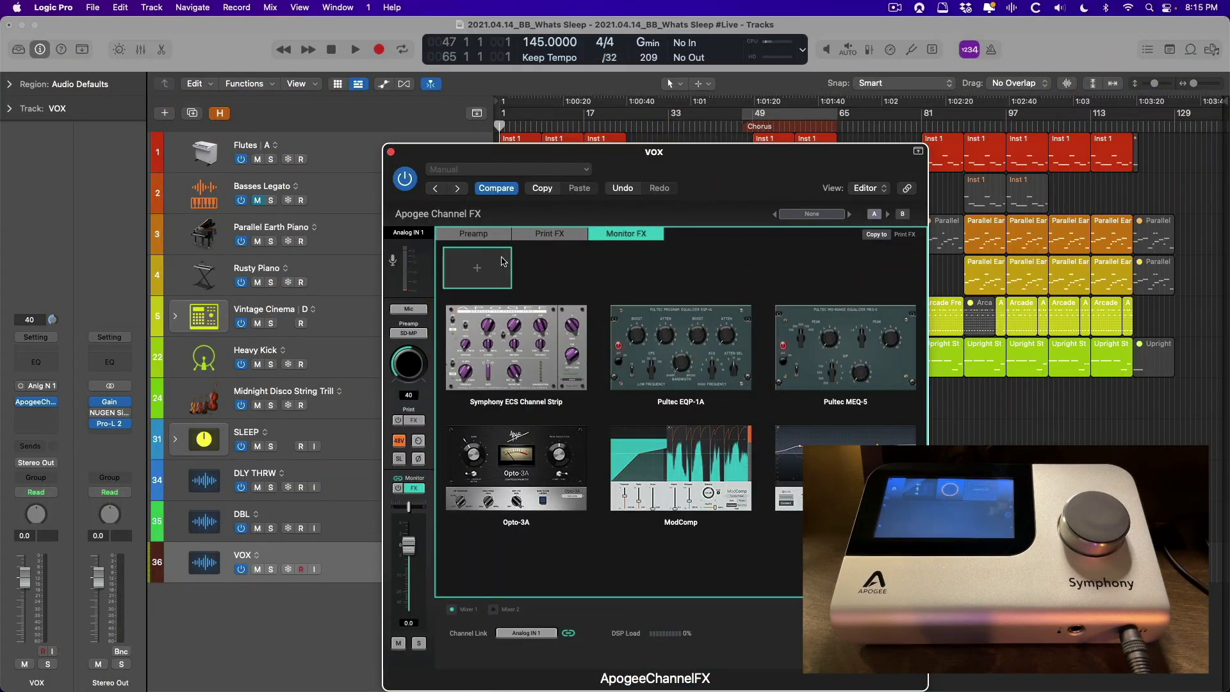
Step: Switch the Apogee Channel FX window to the Preamp tab showing the Symphony MP preamp
left_click(488, 236)
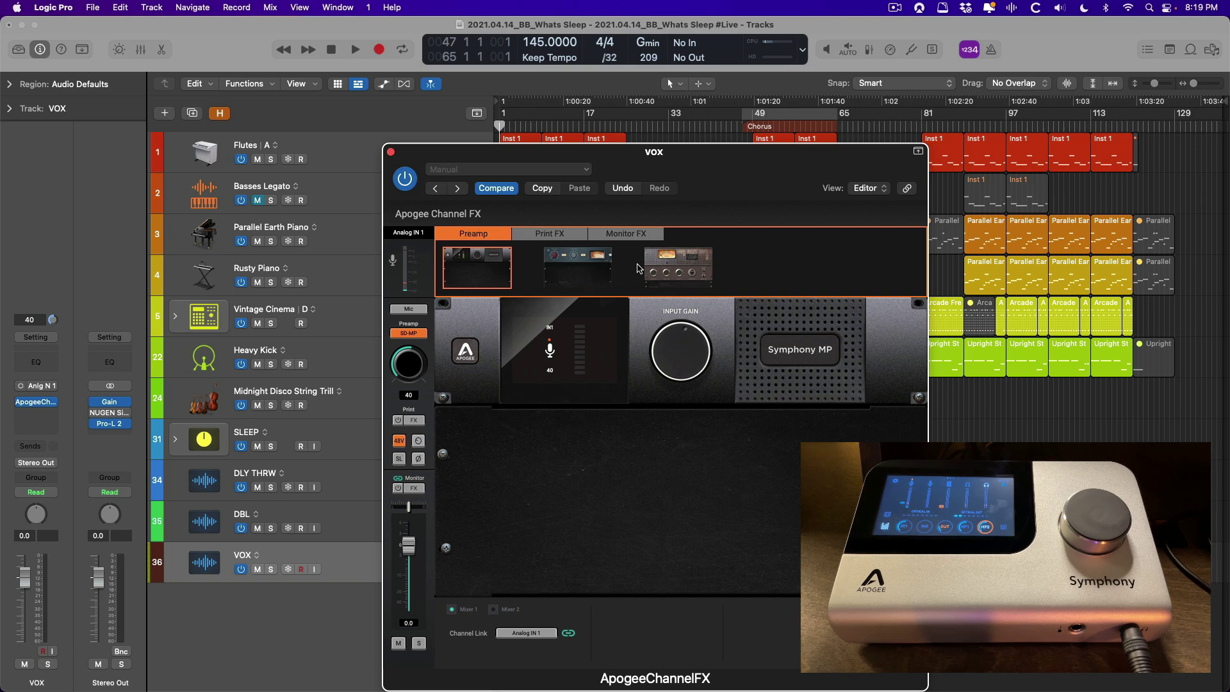
Step: Record-arm the VOX track, moving the plug-in window aside and back
left_click_drag(699, 168, 985, 57)
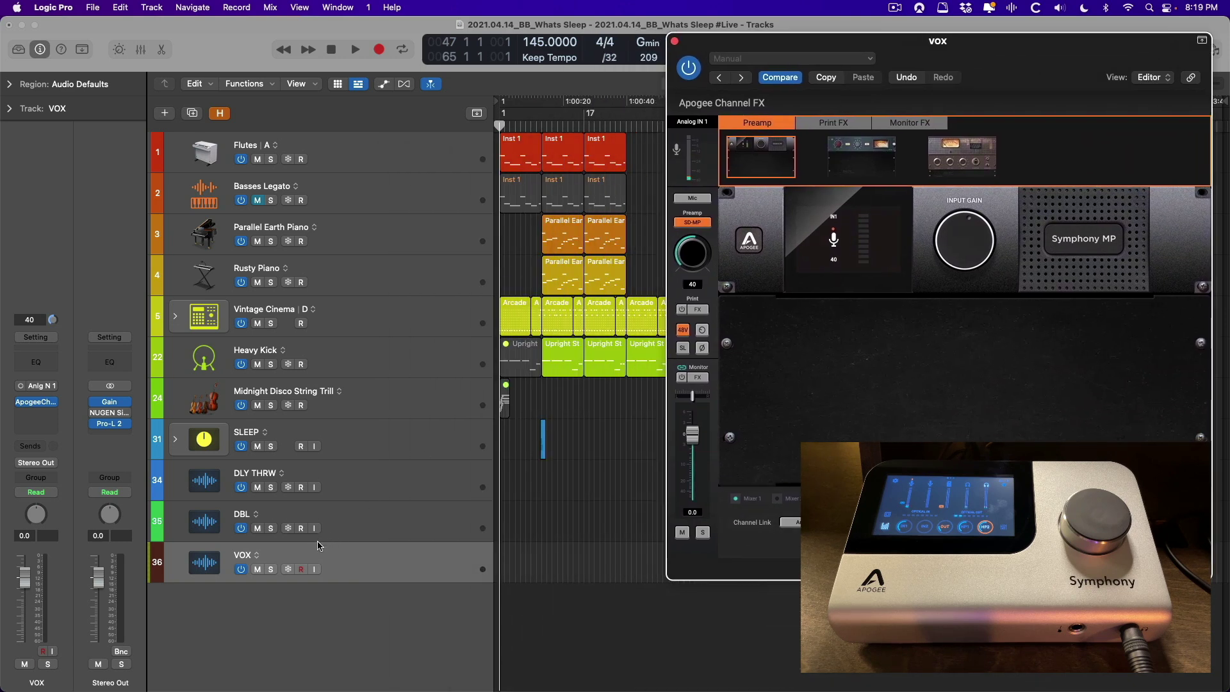
left_click(302, 569)
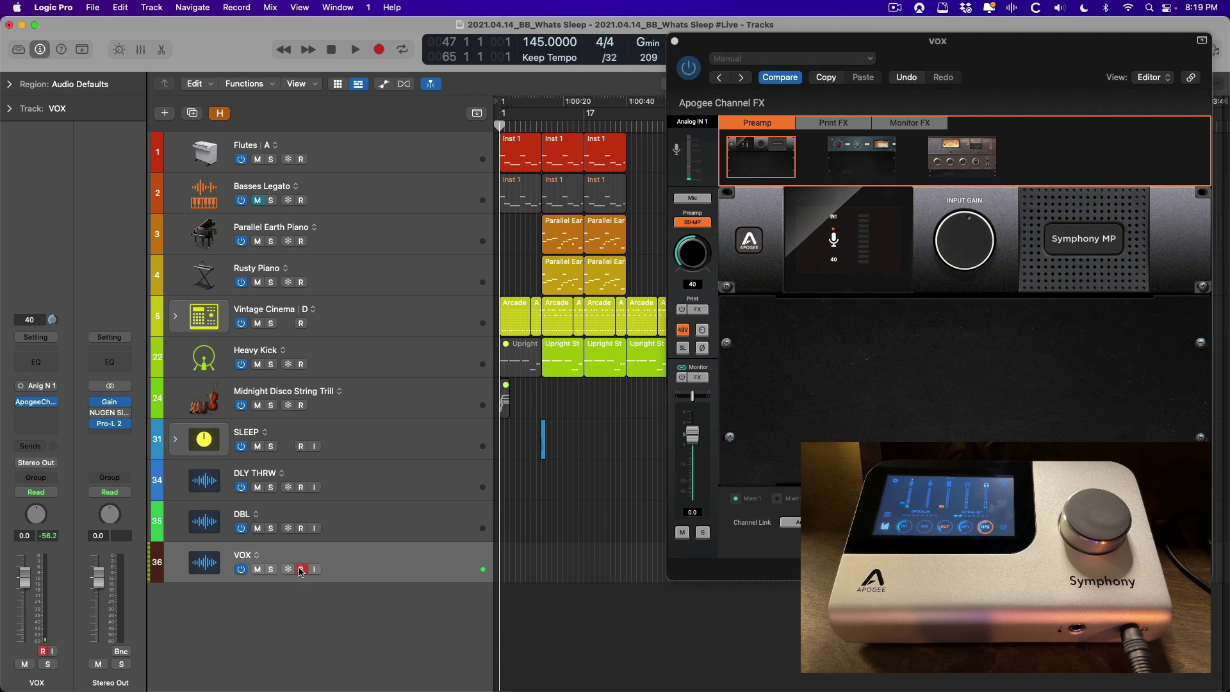
left_click_drag(911, 53, 904, 132)
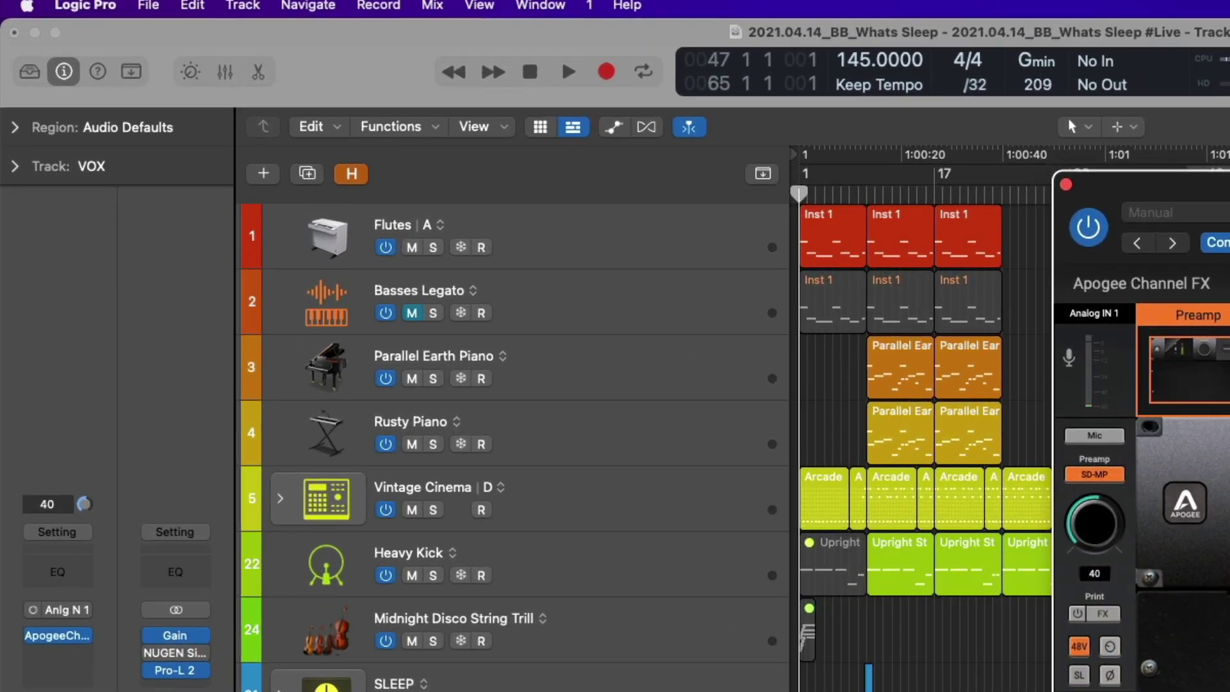
Step: Open Audio preferences on General and drag the Apogee monitor fader down to -∞
left_click(96, 5)
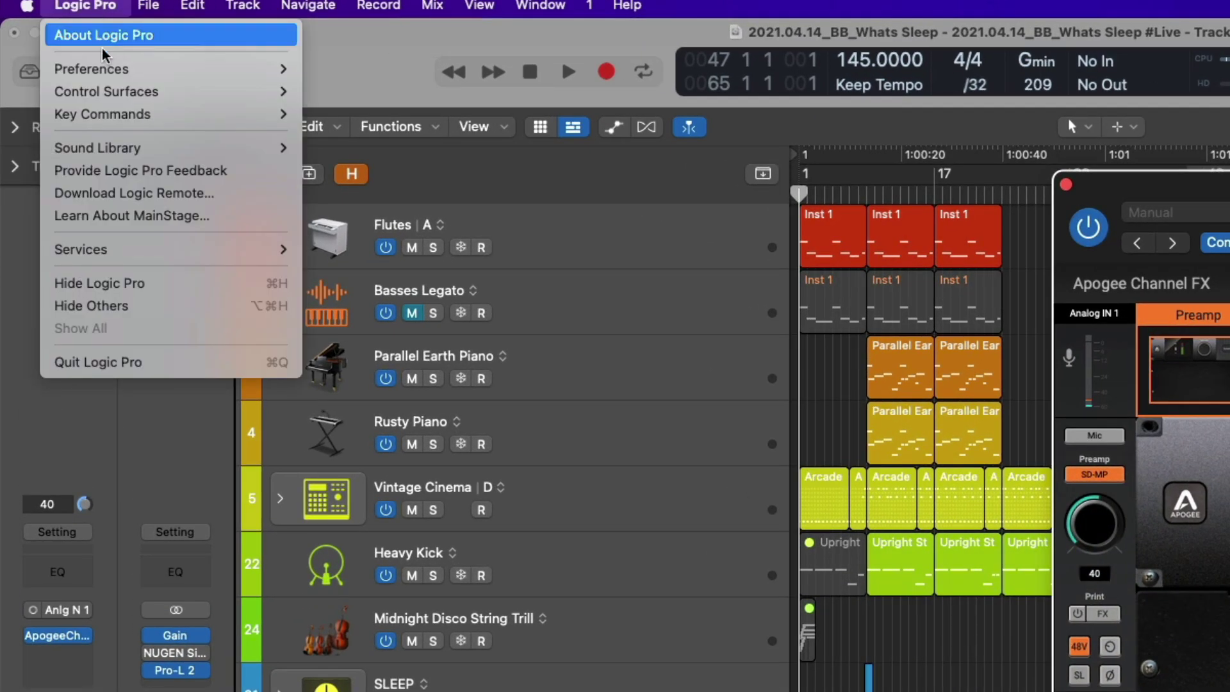
mouse_move(103, 68)
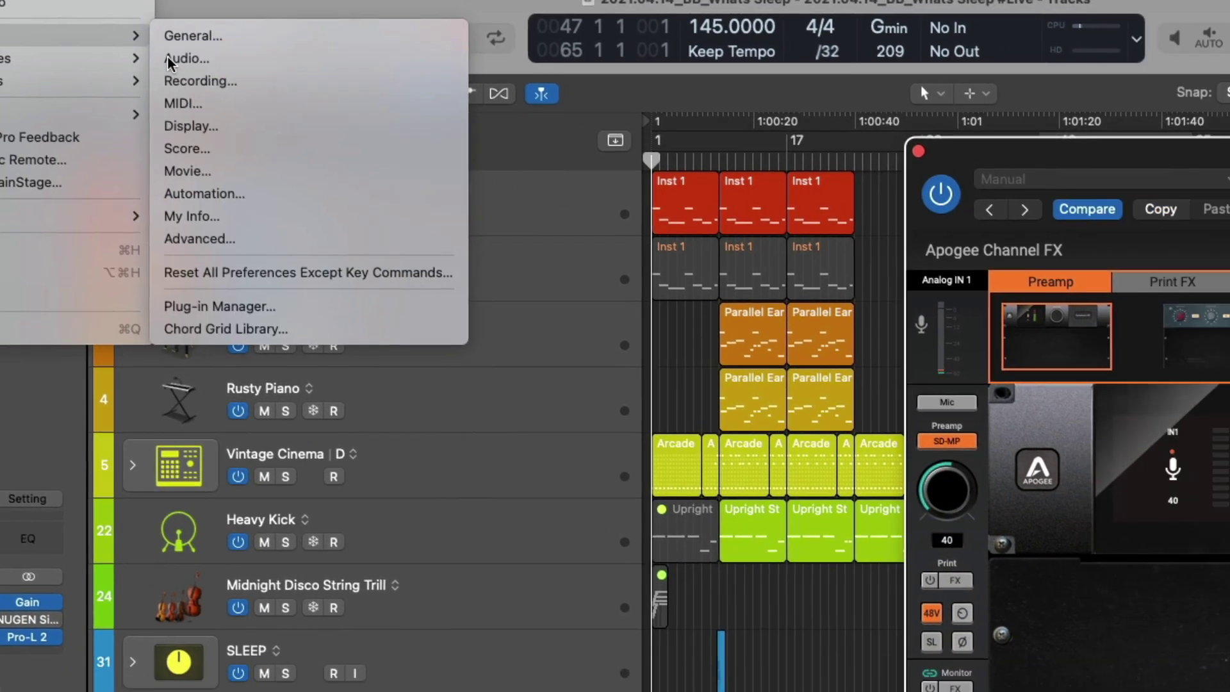
left_click(346, 91)
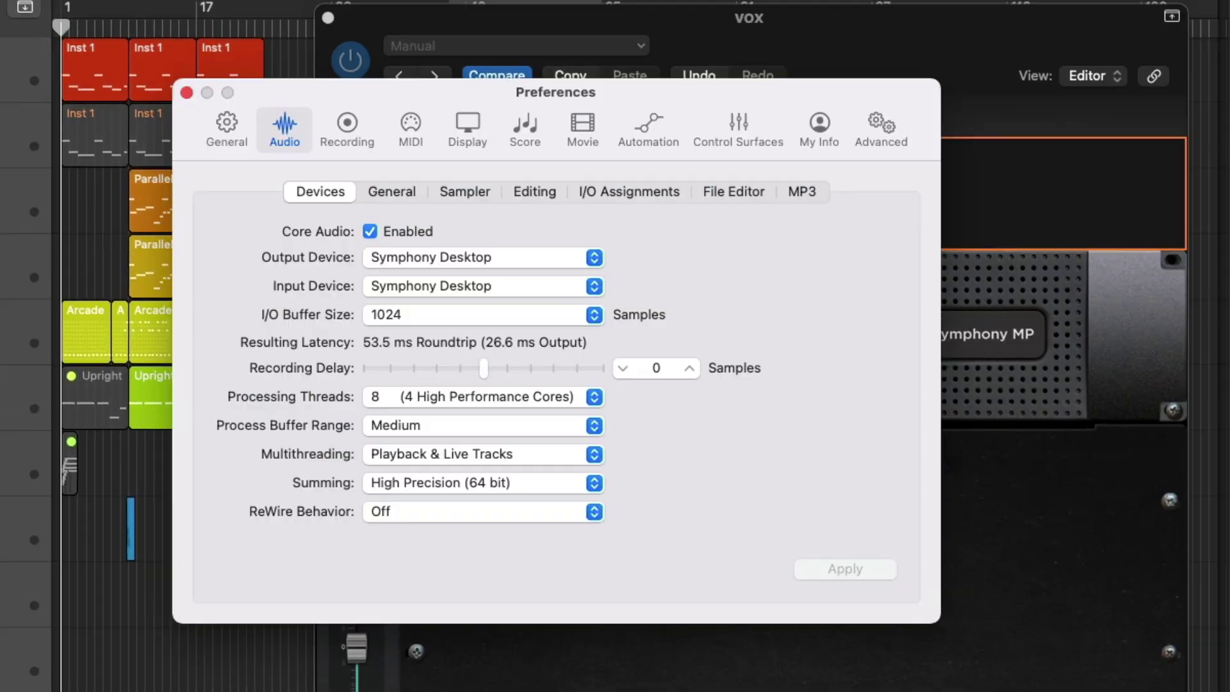
left_click(410, 187)
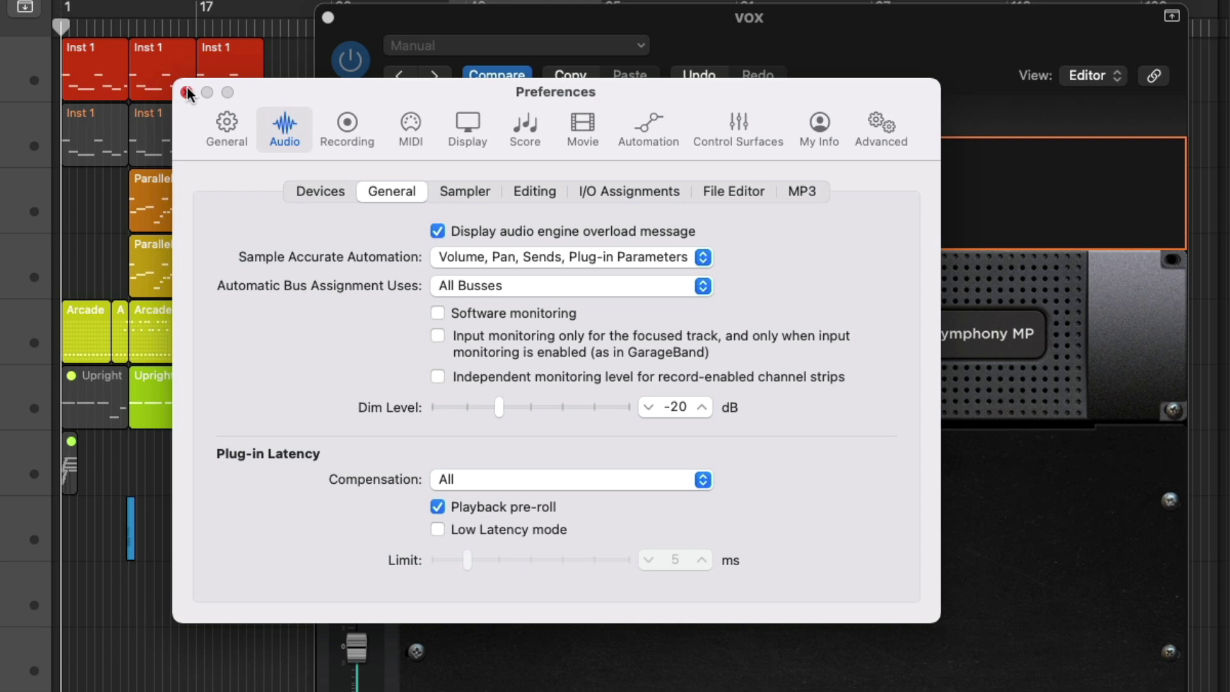
left_click(355, 644)
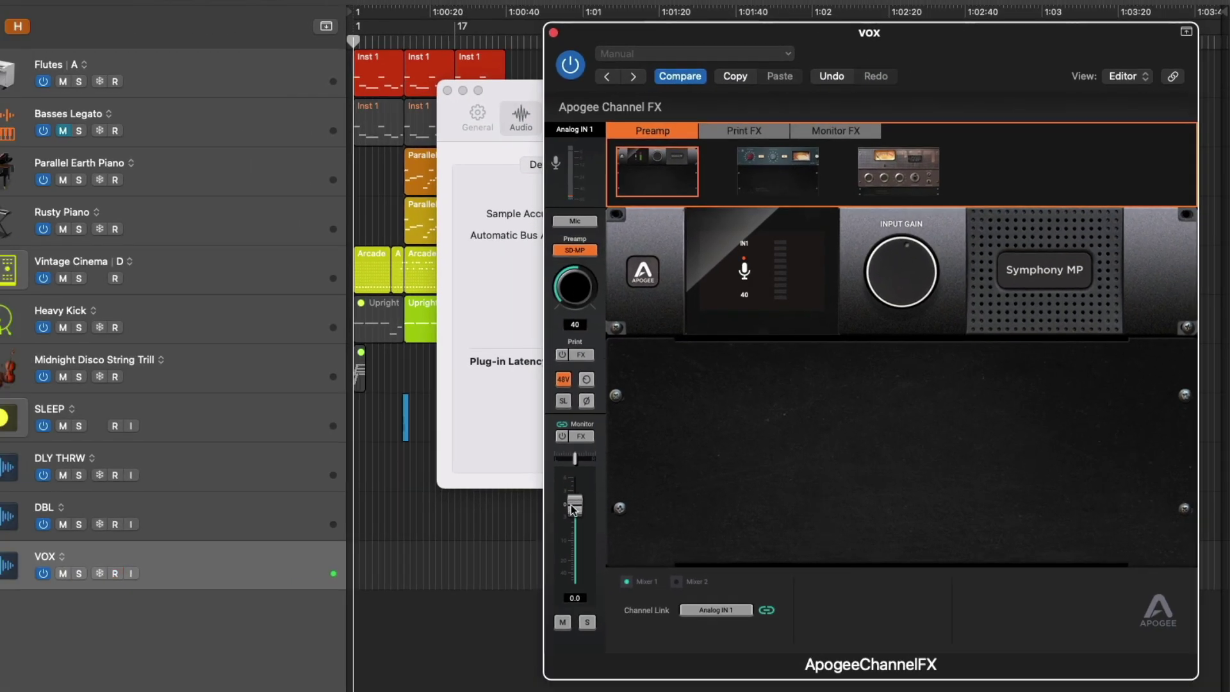
left_click_drag(574, 509, 574, 586)
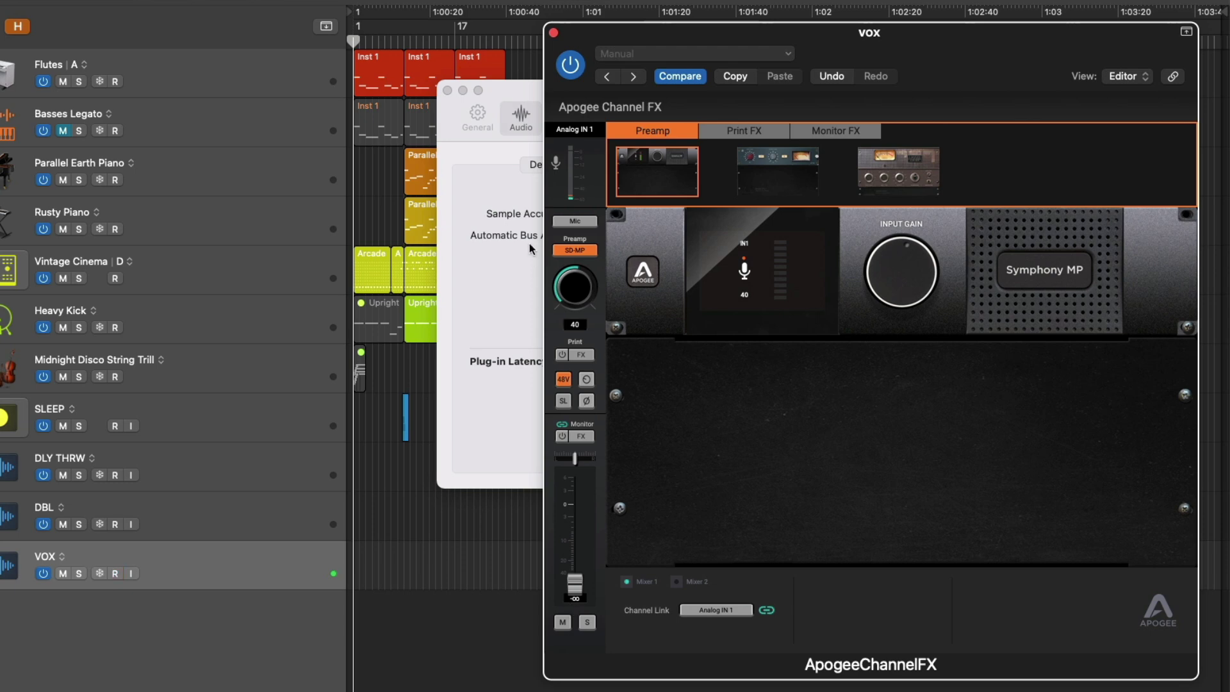
Step: Enable Software monitoring, then show the Audio Devices settings
left_click(524, 93)
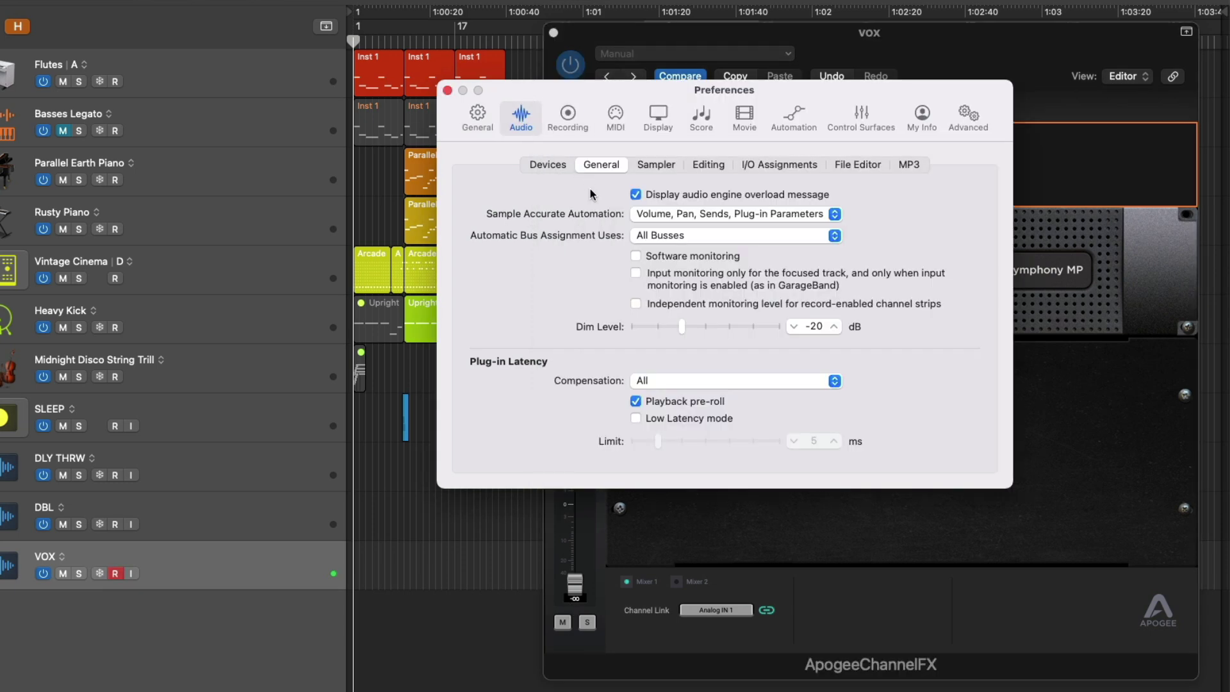
left_click(635, 258)
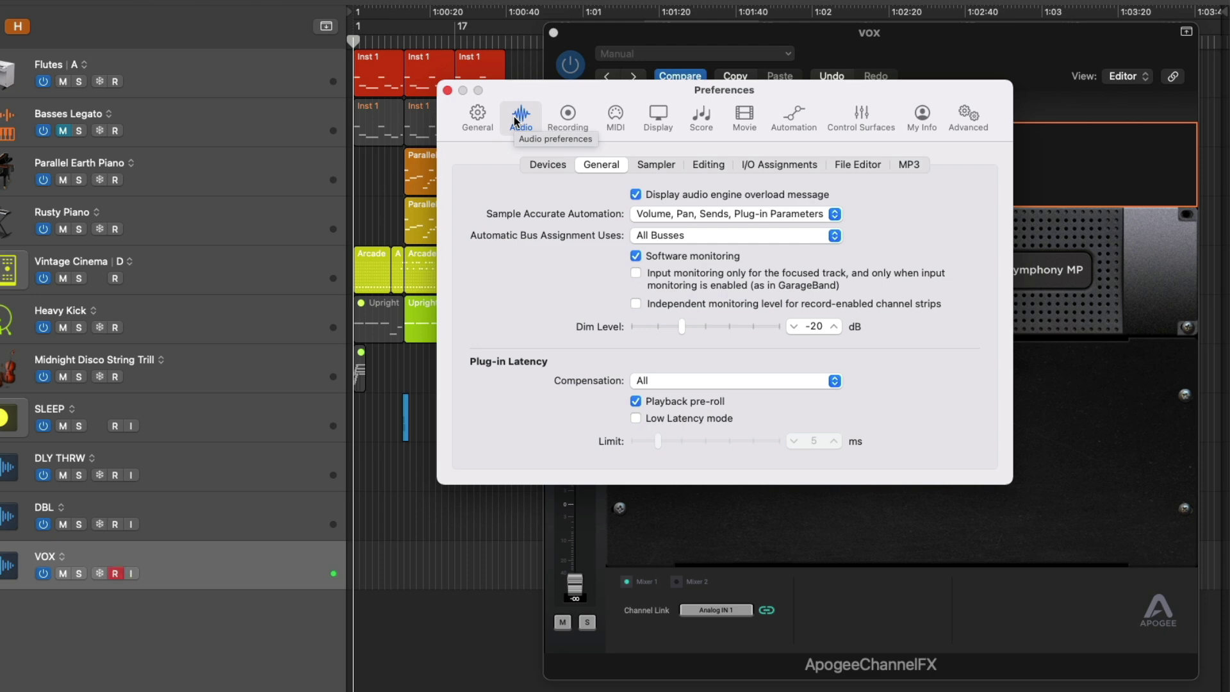
left_click(543, 165)
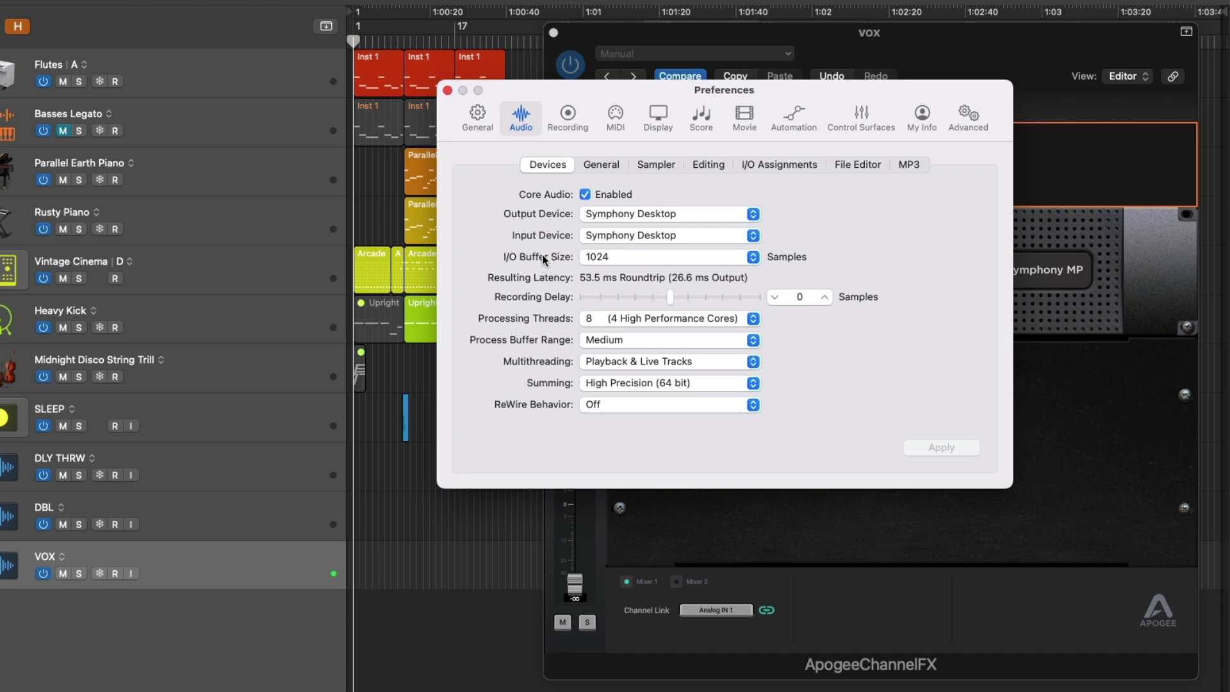
Step: Apply a 128-sample I/O buffer, then close Preferences and the Apogee plug-in window
left_click(606, 257)
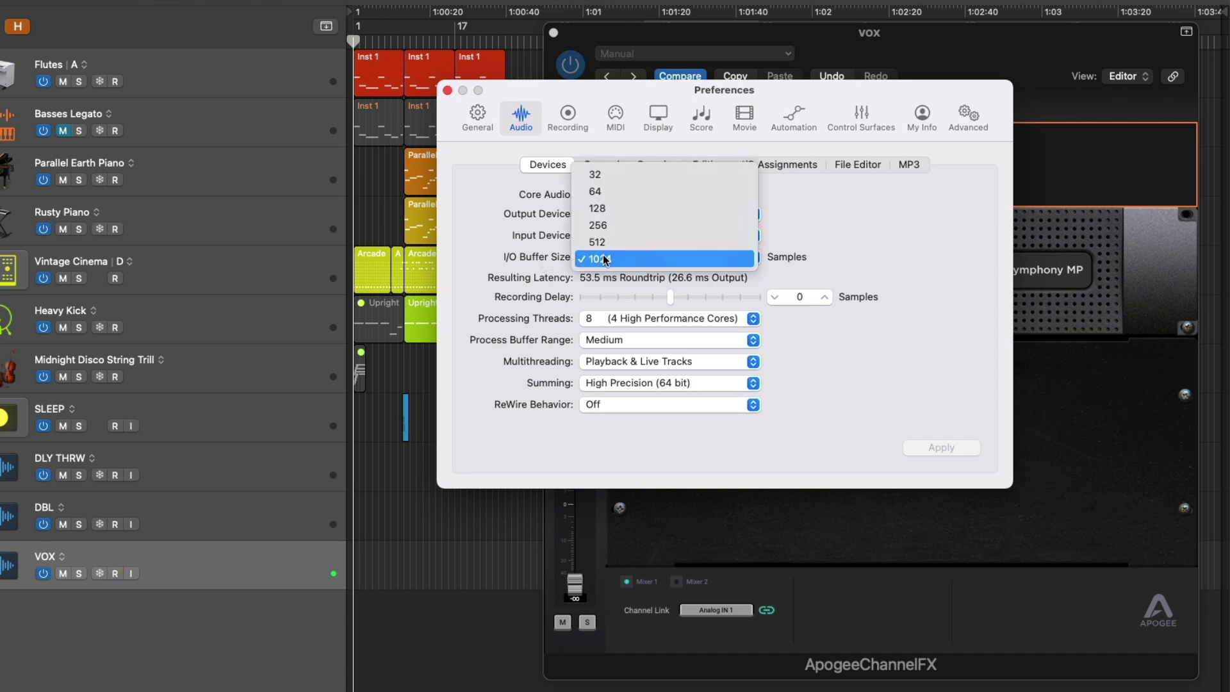
left_click(607, 210)
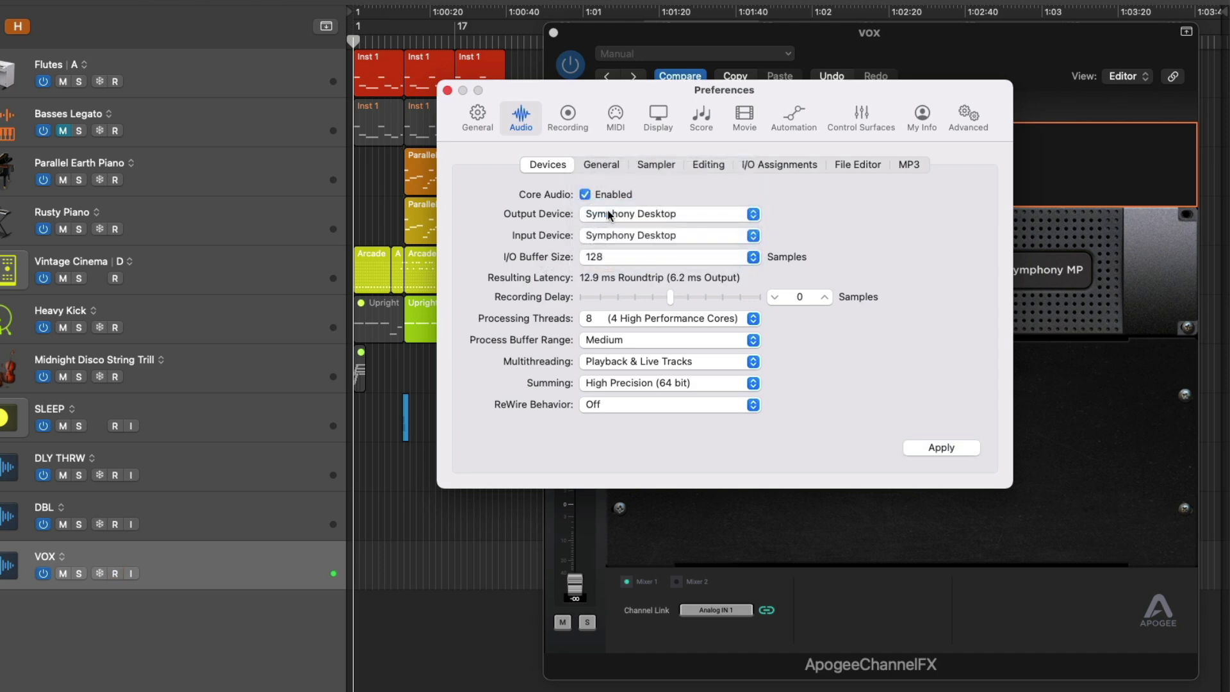
left_click(923, 448)
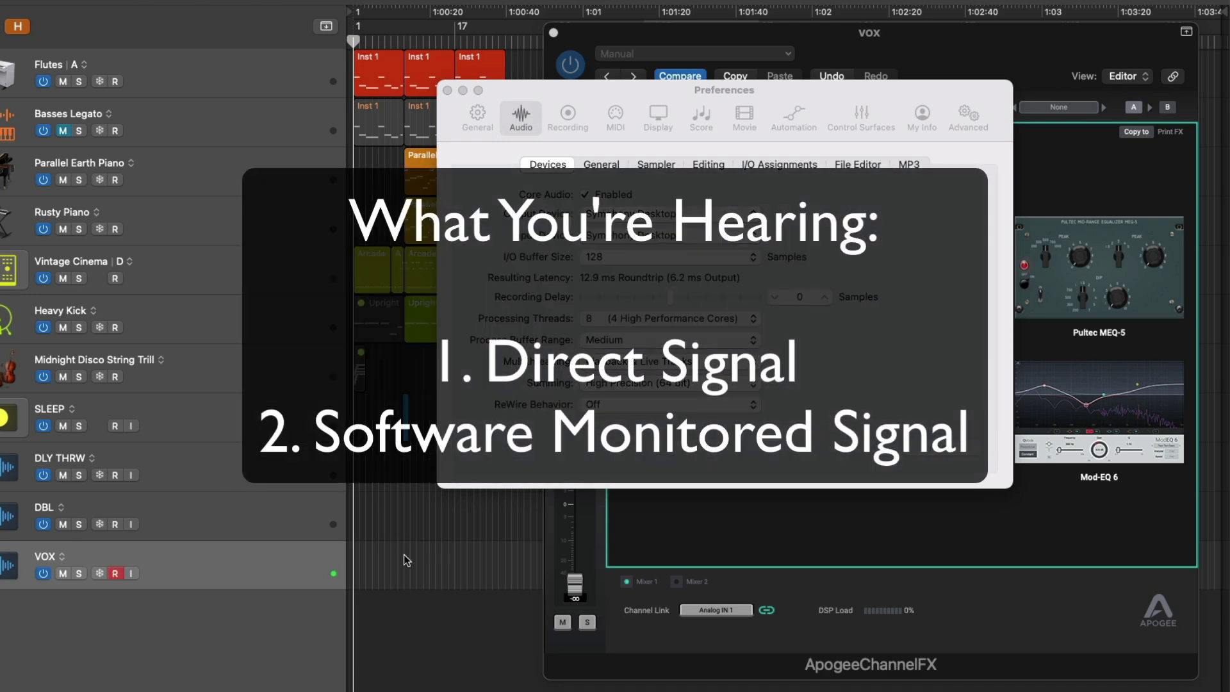
left_click(447, 90)
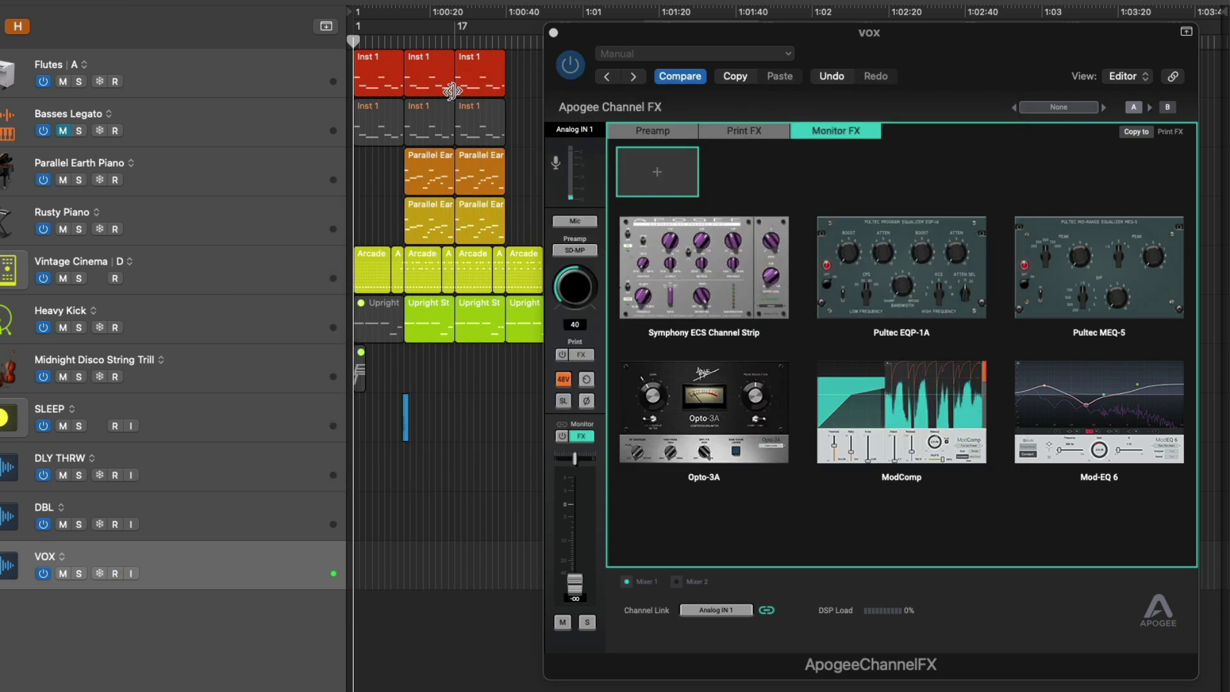
left_click(551, 32)
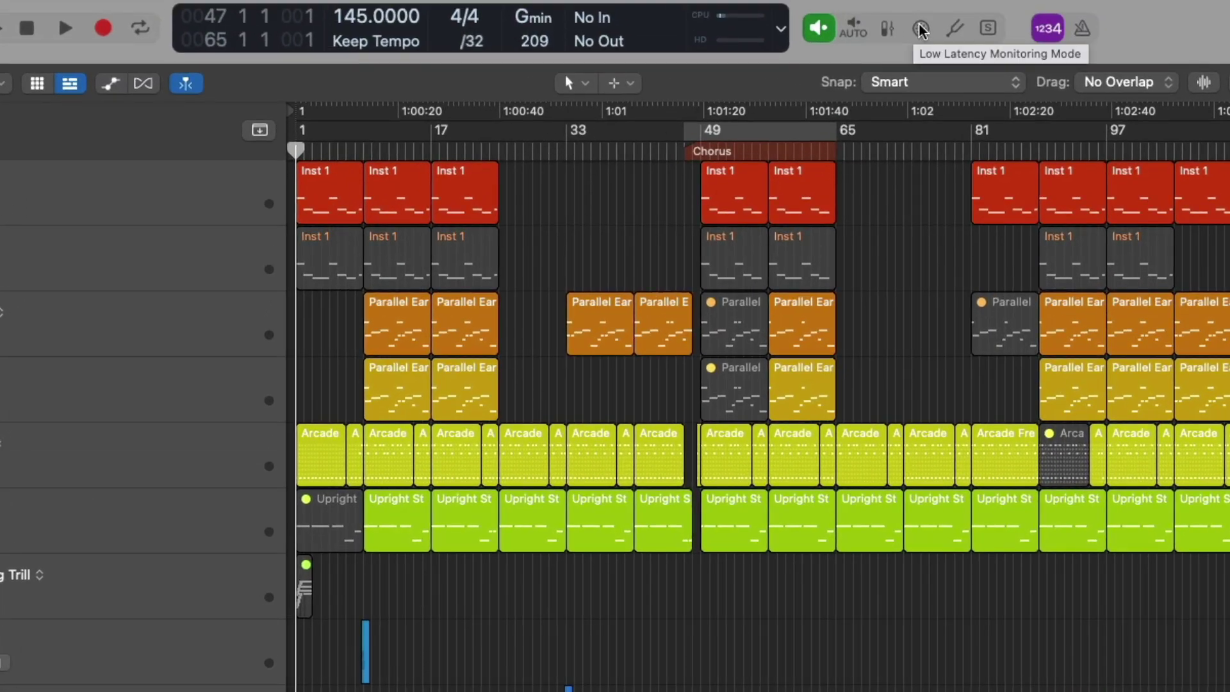
Step: Turn on Low Latency Monitoring, arm VOX, and insert iZotope Neutron 3 on it
left_click(921, 30)
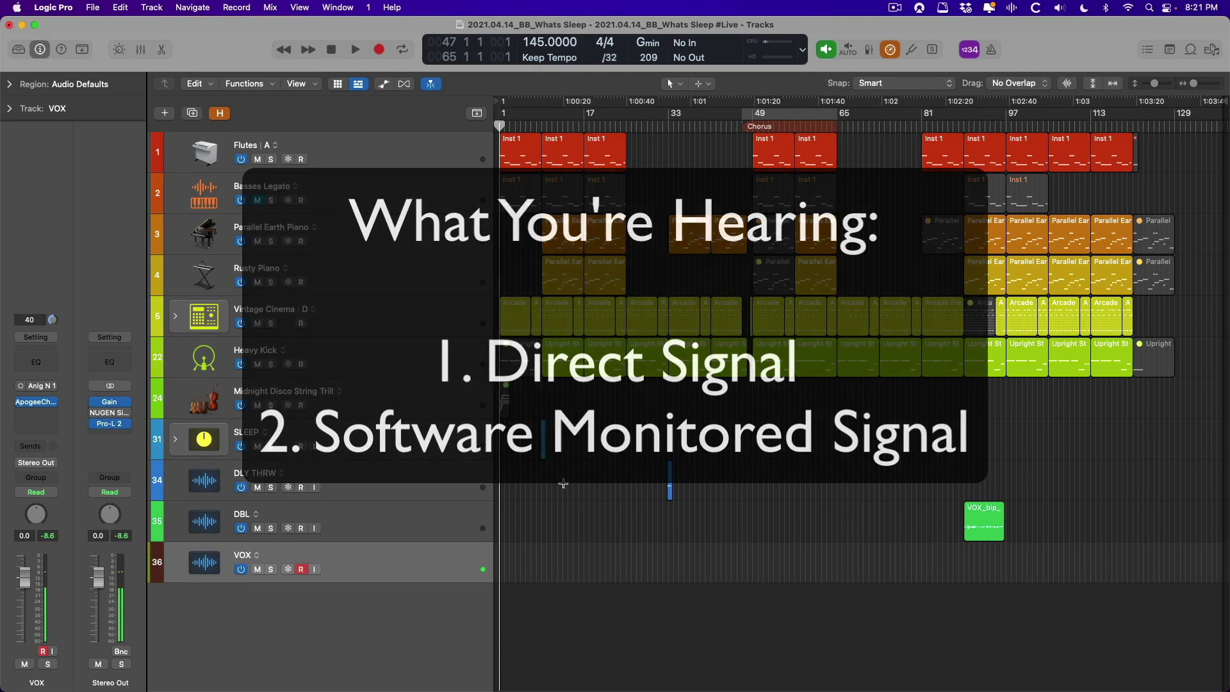
left_click(301, 569)
left_click(36, 417)
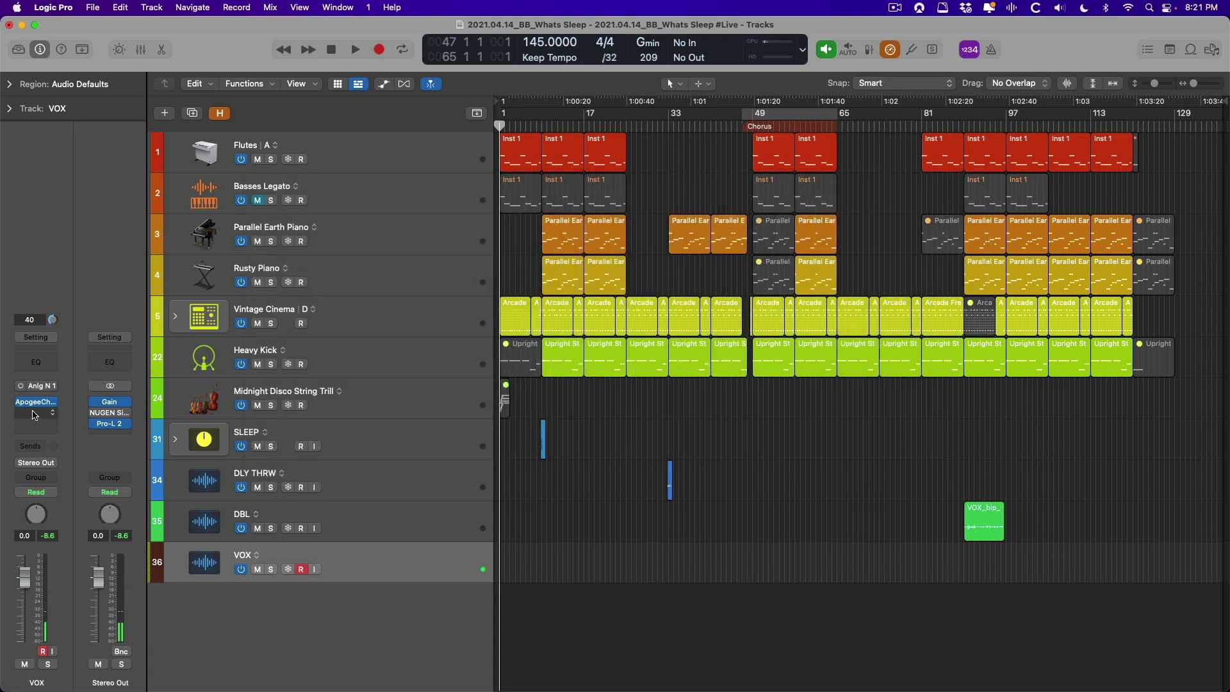
mouse_move(94, 646)
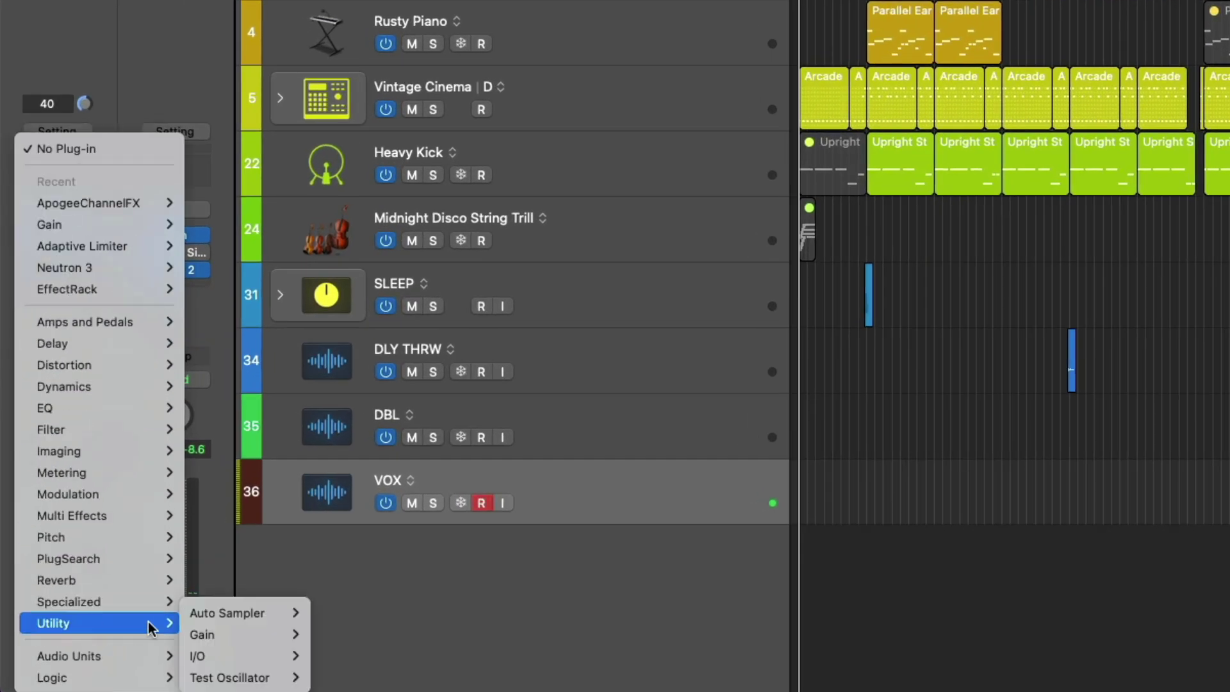
mouse_move(153, 656)
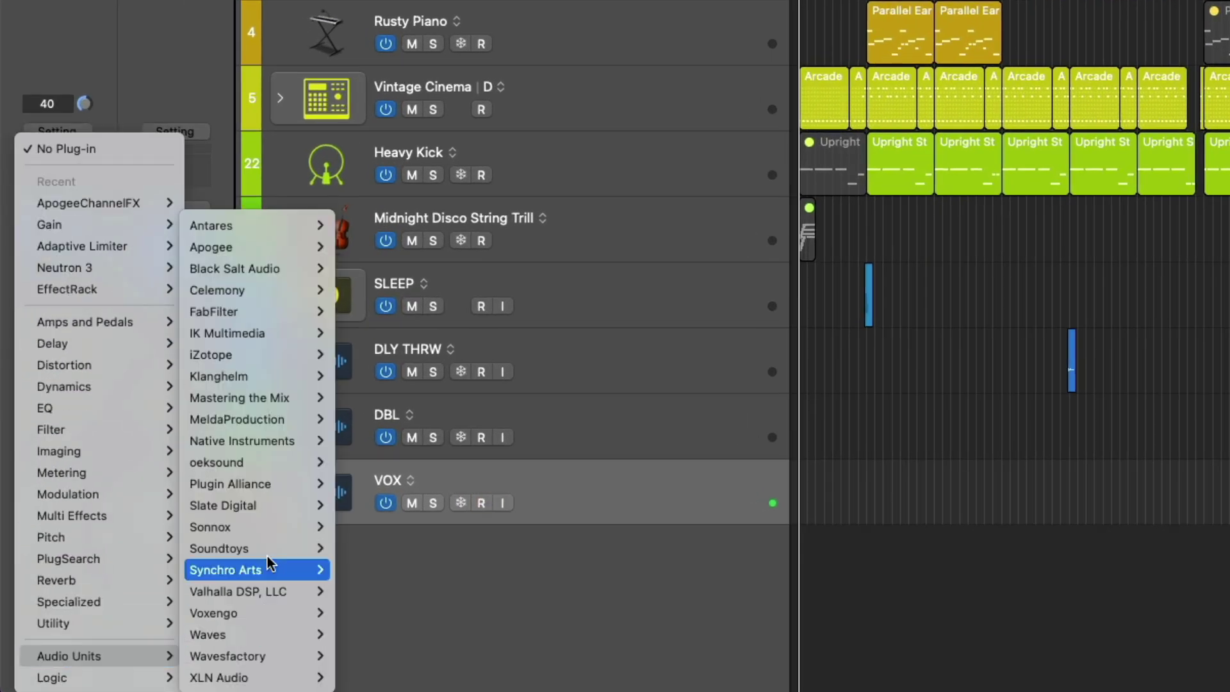
mouse_move(323, 355)
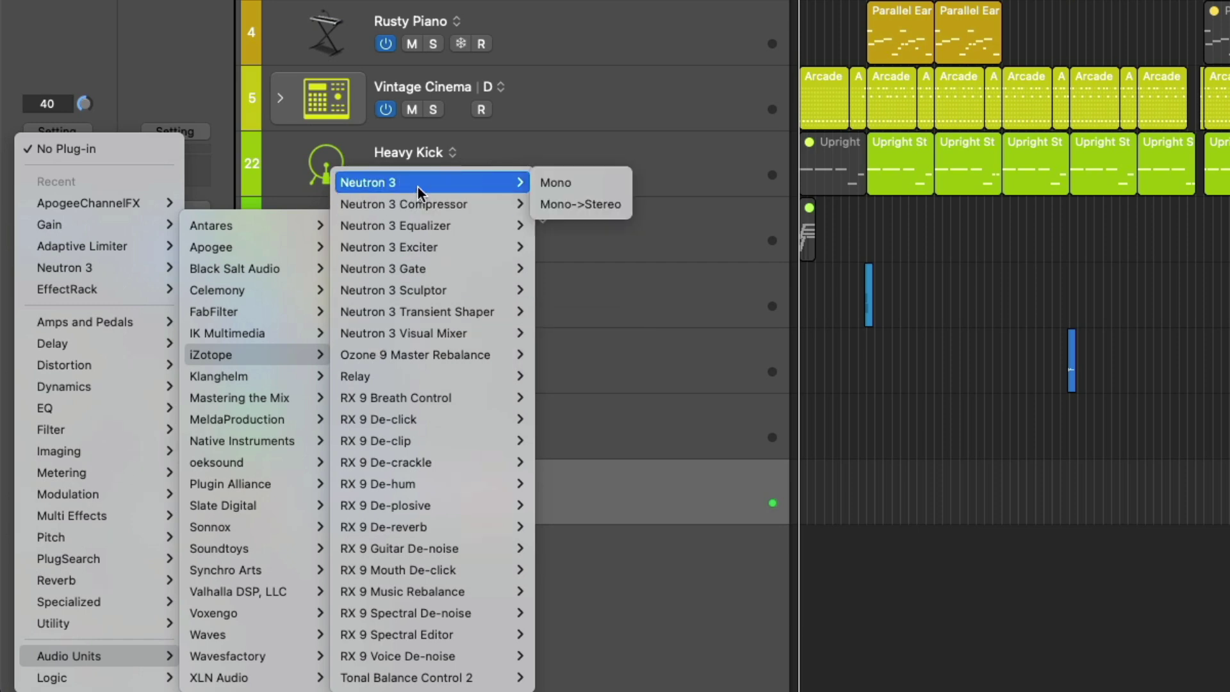
key("Escape")
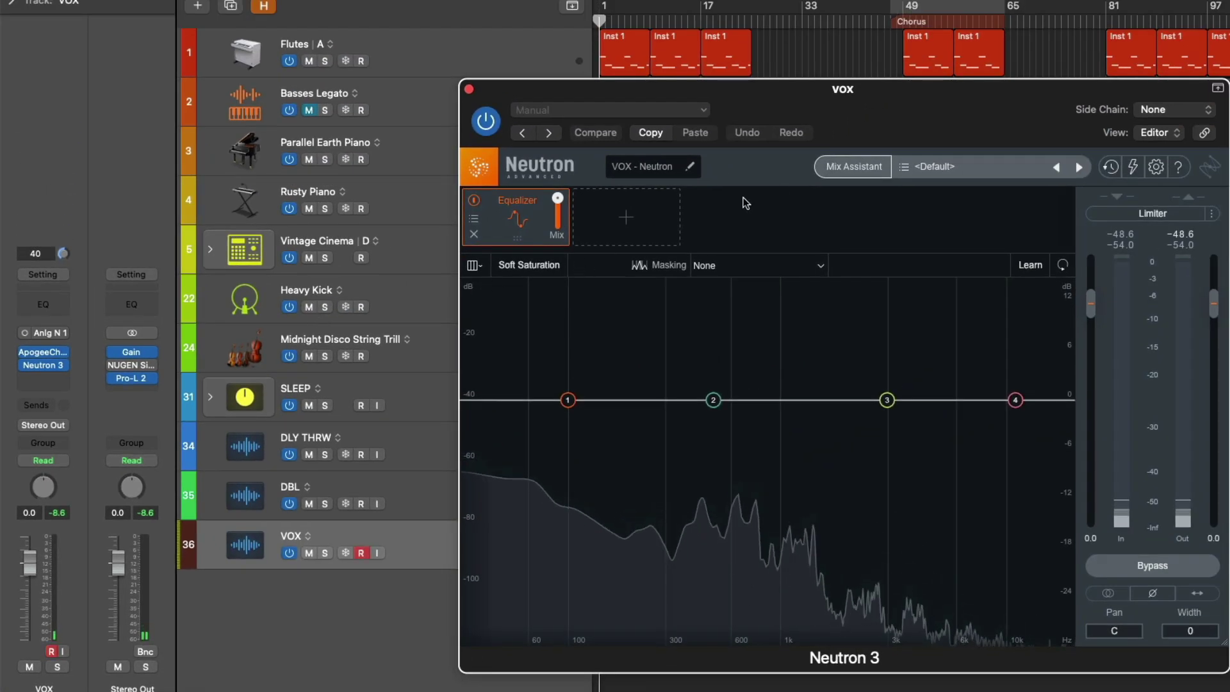
Step: Load Neutron 3's Vocals > Rap preset from the Preset Manager
left_click(929, 166)
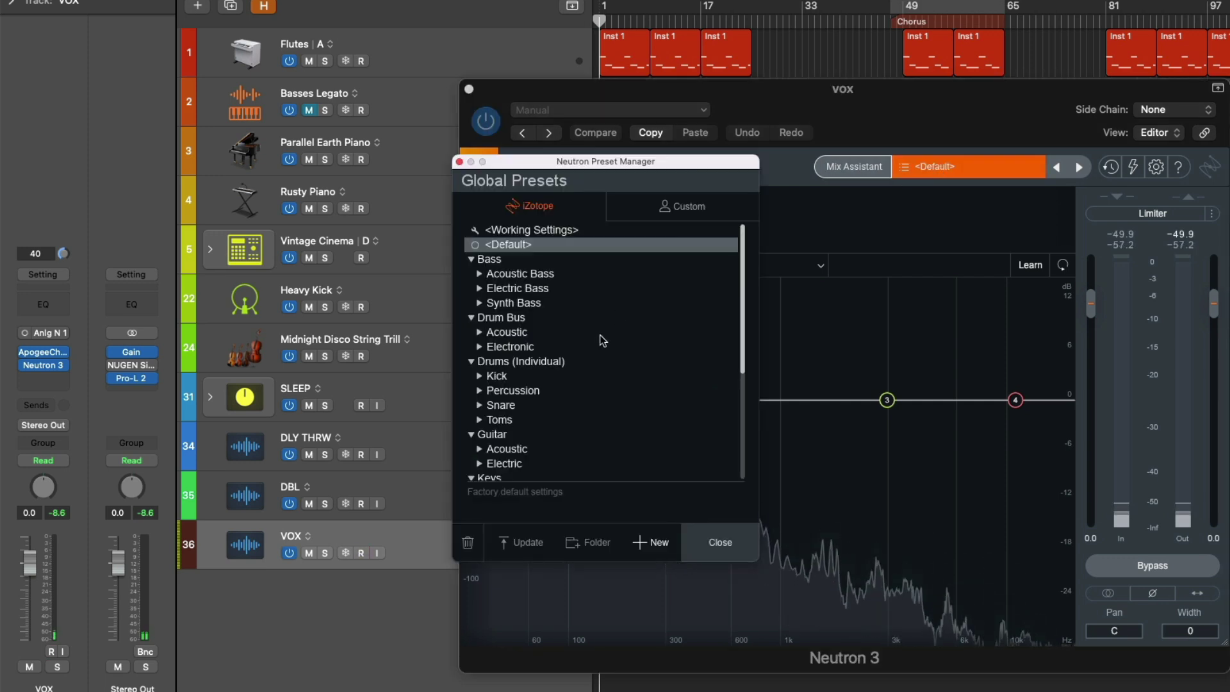
scroll(583, 301, "down", 3)
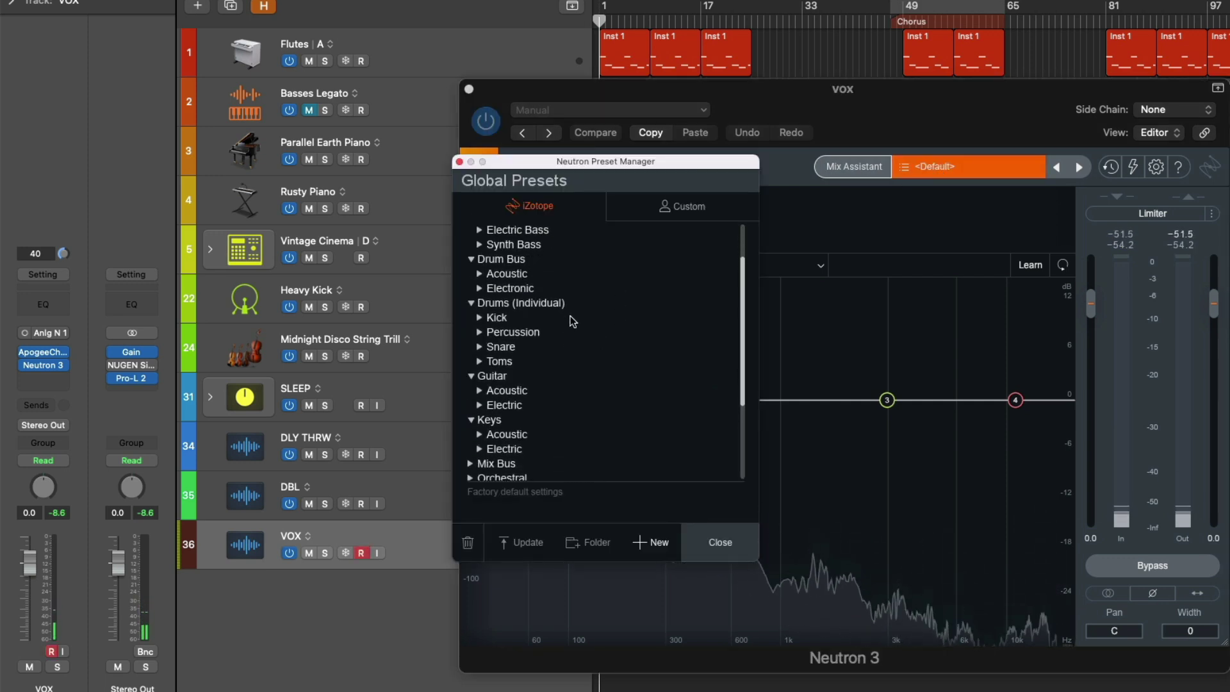
scroll(509, 365, "down", 3)
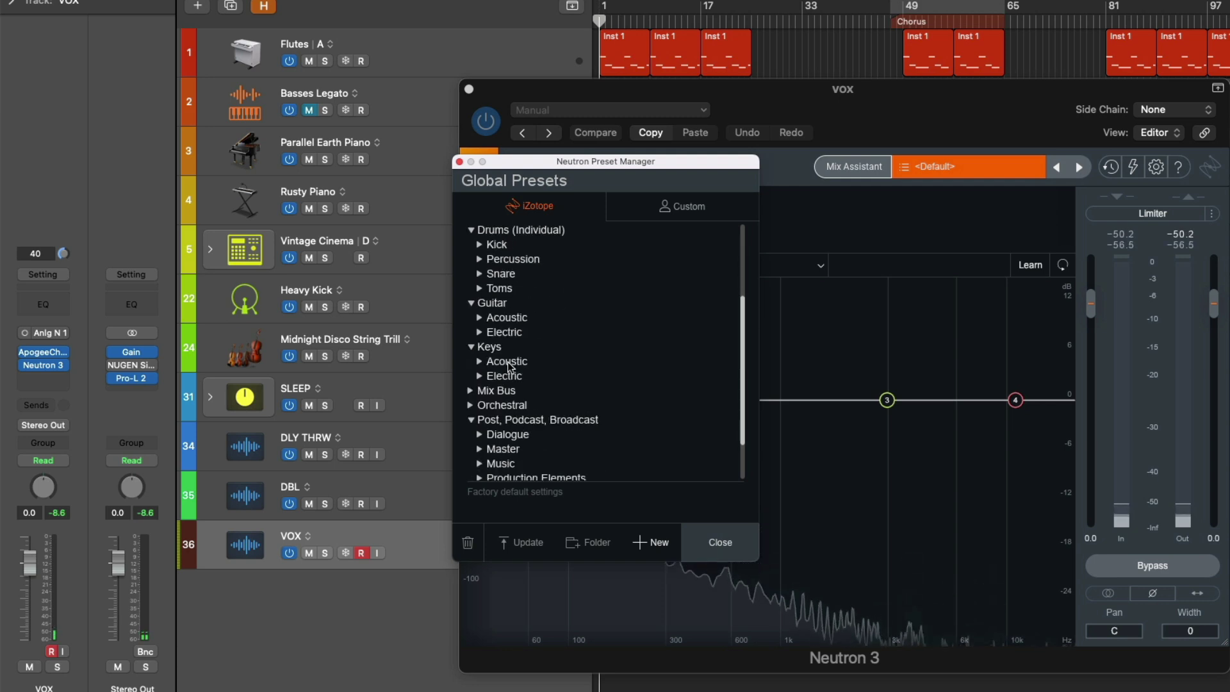
scroll(510, 365, "down", 2)
left_click(490, 464)
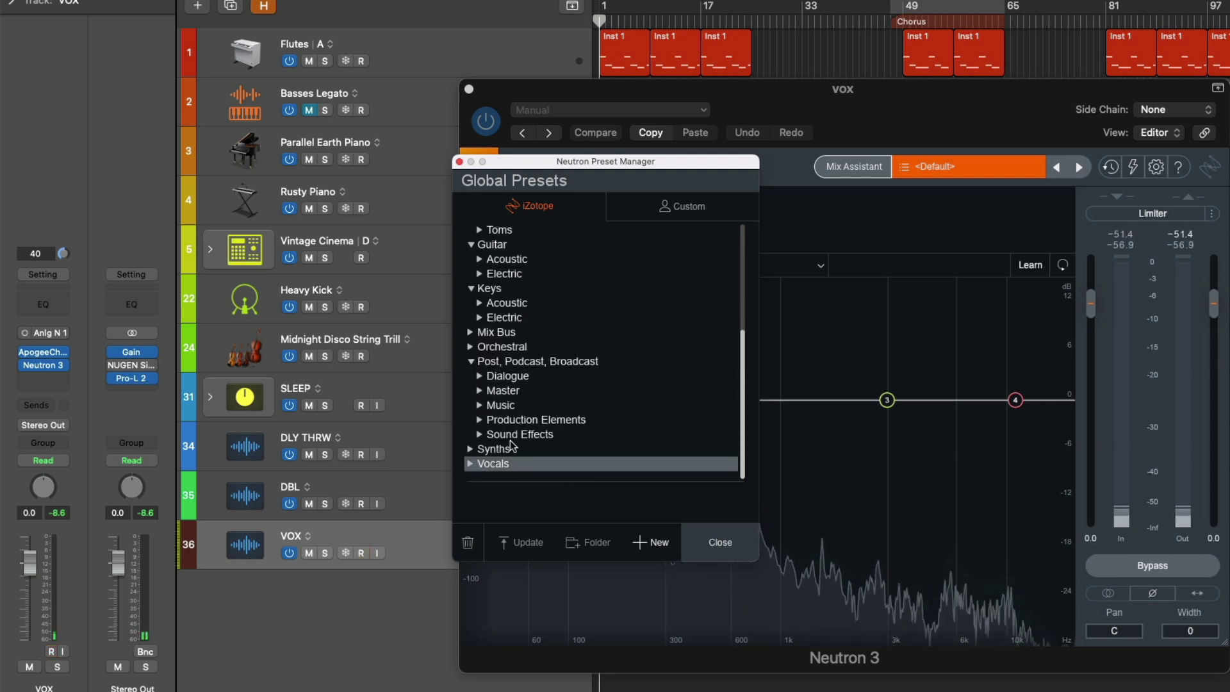
key("Right")
scroll(514, 429, "down", 5)
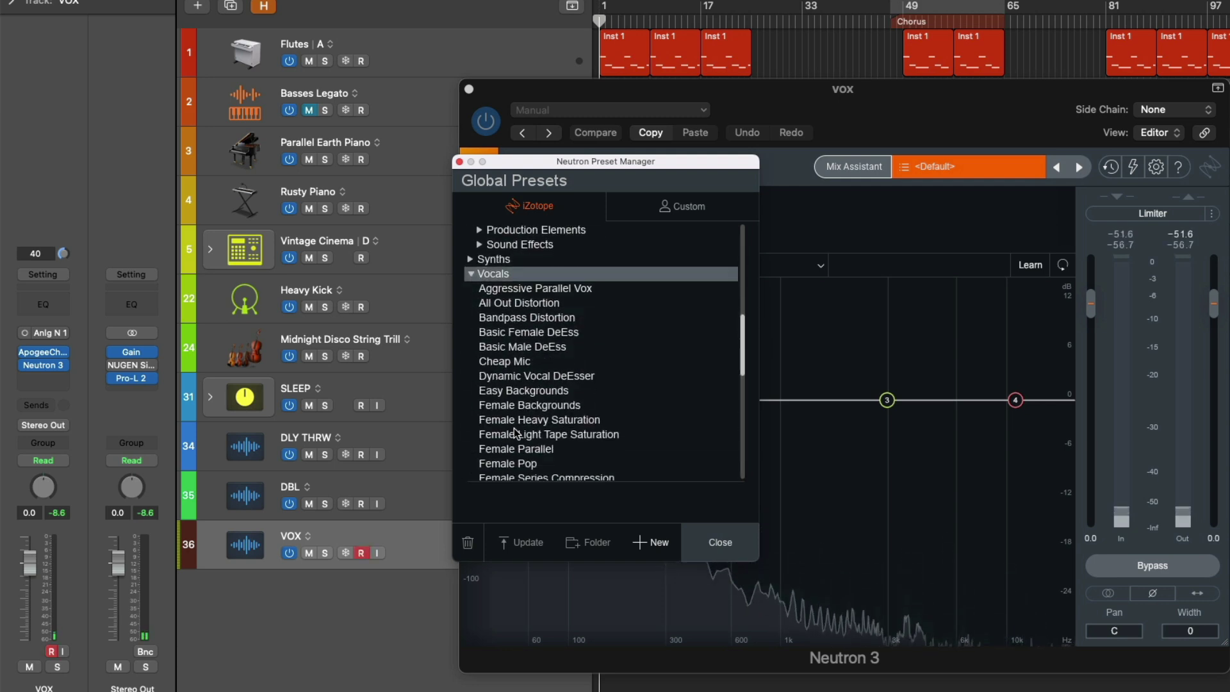
scroll(514, 428, "down", 6)
left_click(492, 437)
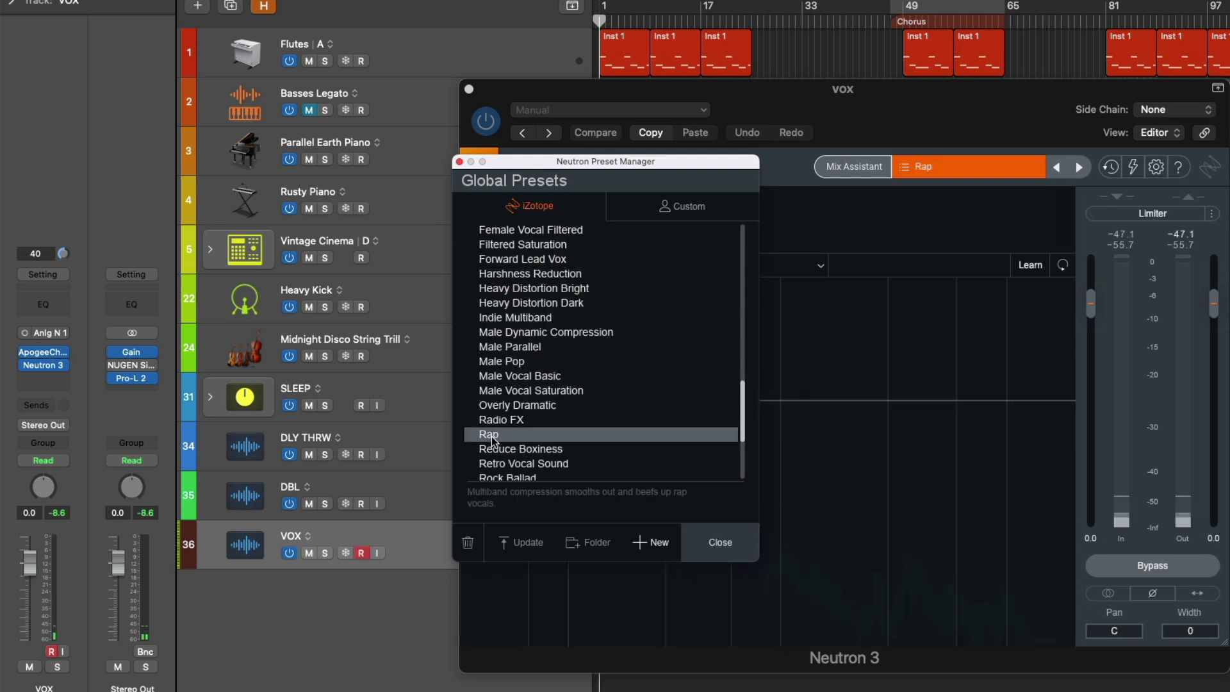
left_click(721, 543)
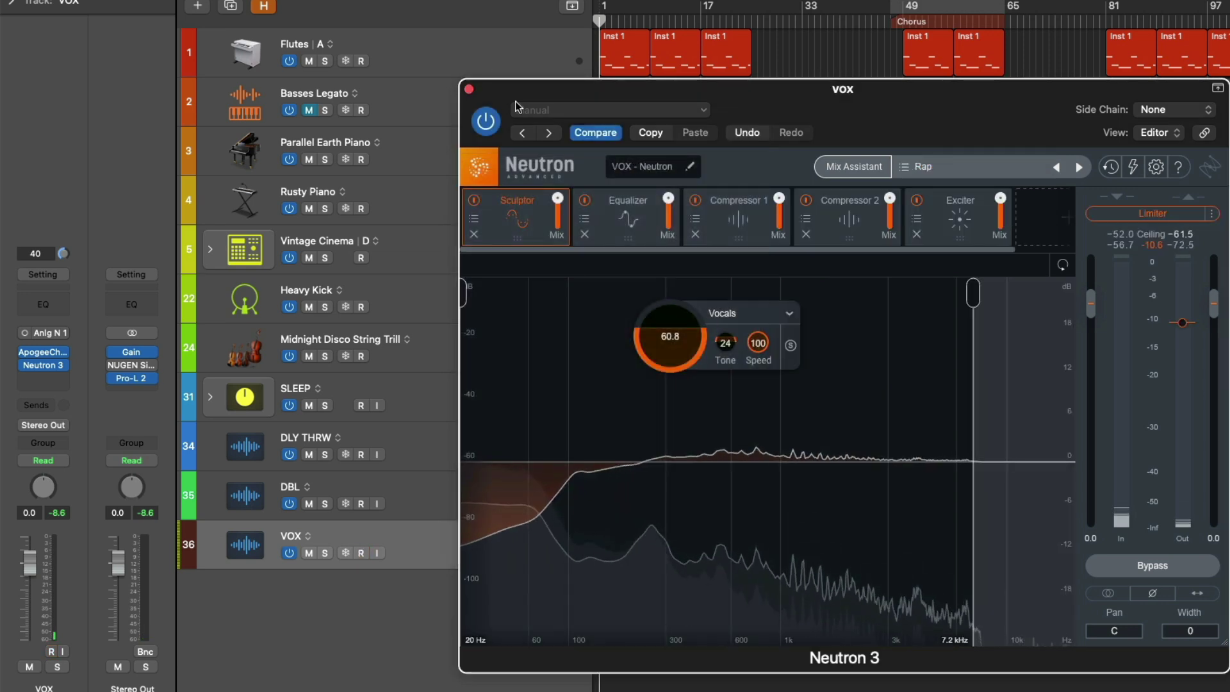
Step: Close the Neutron window and drag Neutron 3 out of the VOX insert slot
left_click(470, 90)
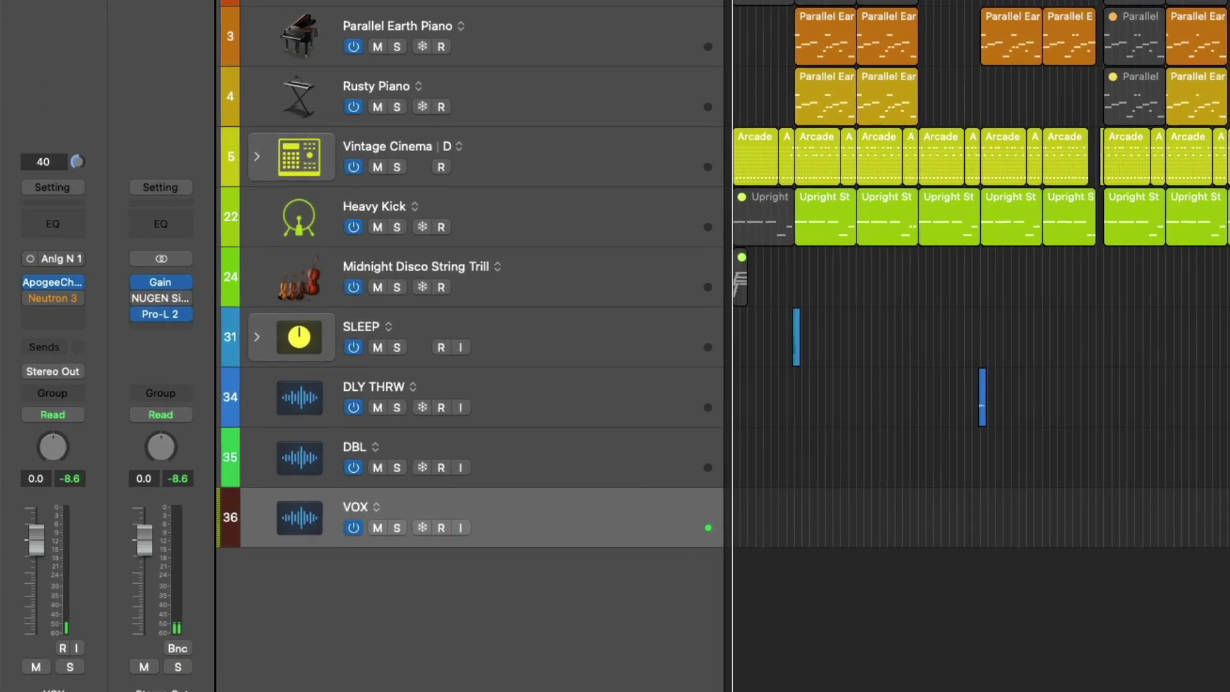
key("alt+r")
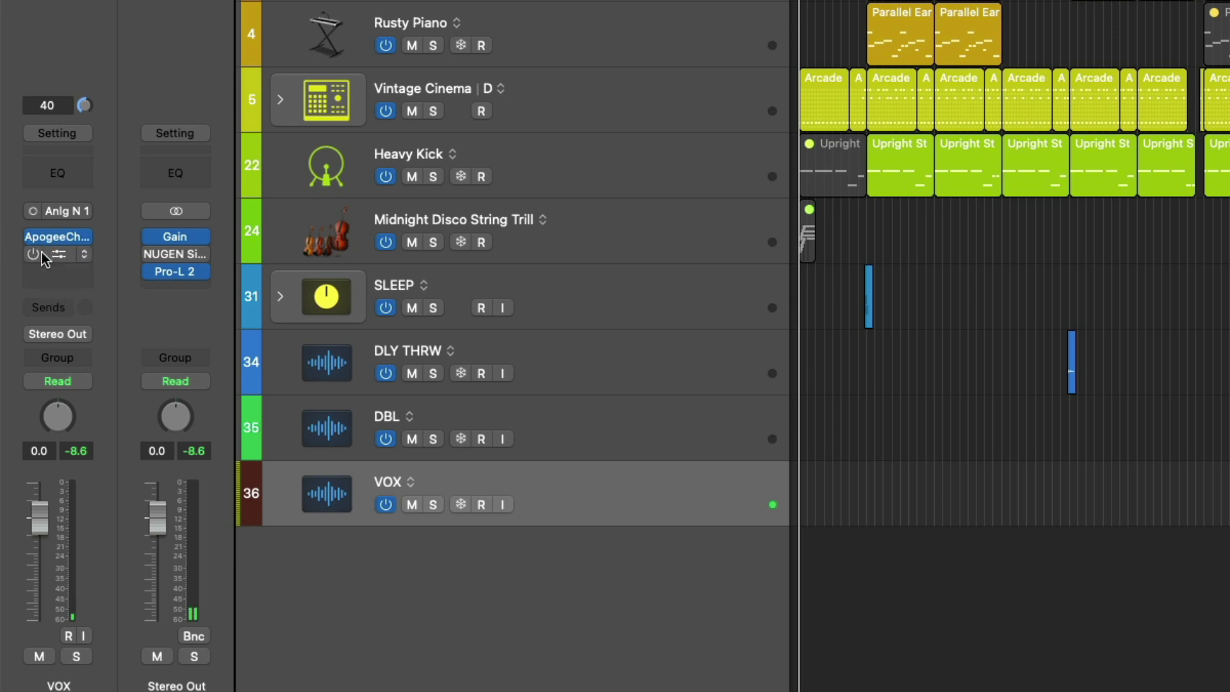
left_click_drag(58, 241, 129, 234)
key("alt+r")
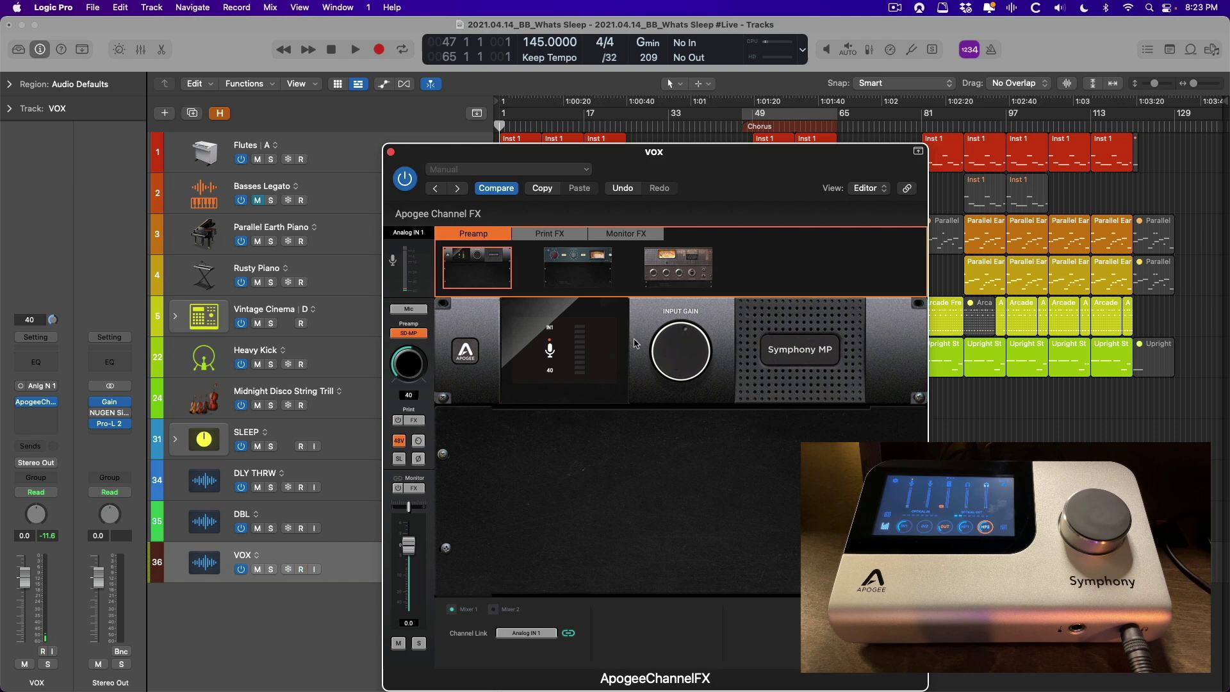
Step: Toggle record-enable on VOX and close the Apogee Channel FX window
key("alt+r")
left_click(391, 152)
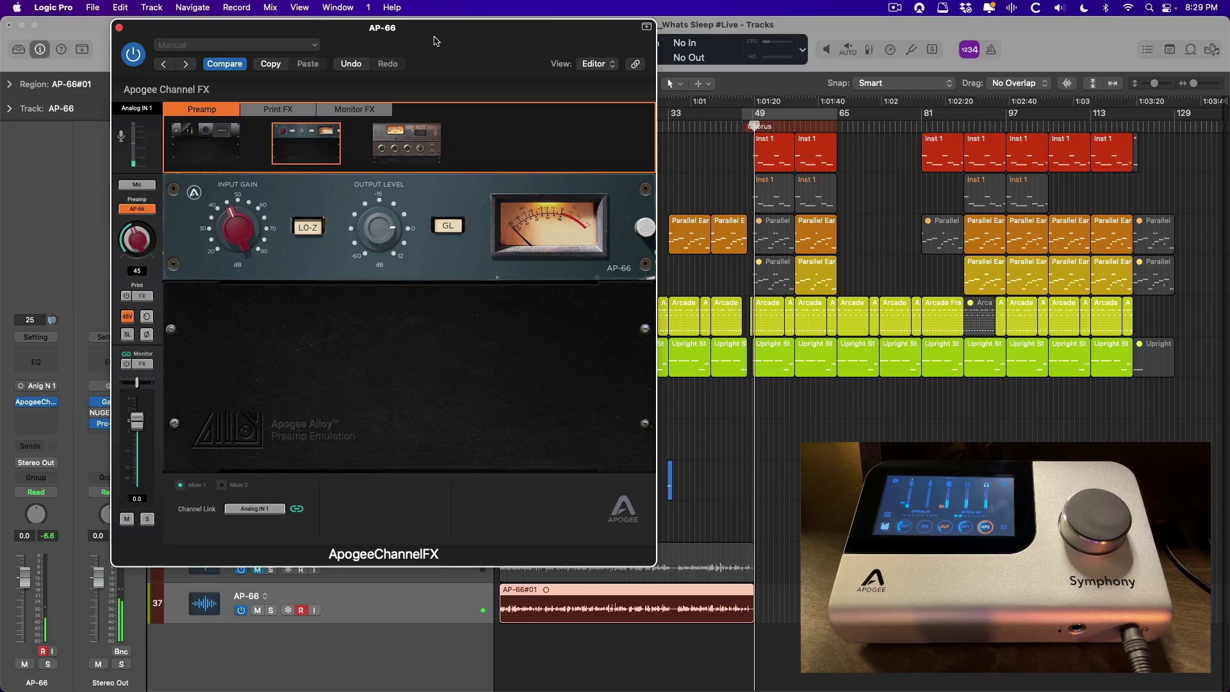
Step: Create track 38 with AP-66's settings and name it AP-57
key("alt+ctrl+r")
key("alt+ctrl+r")
key("super+d")
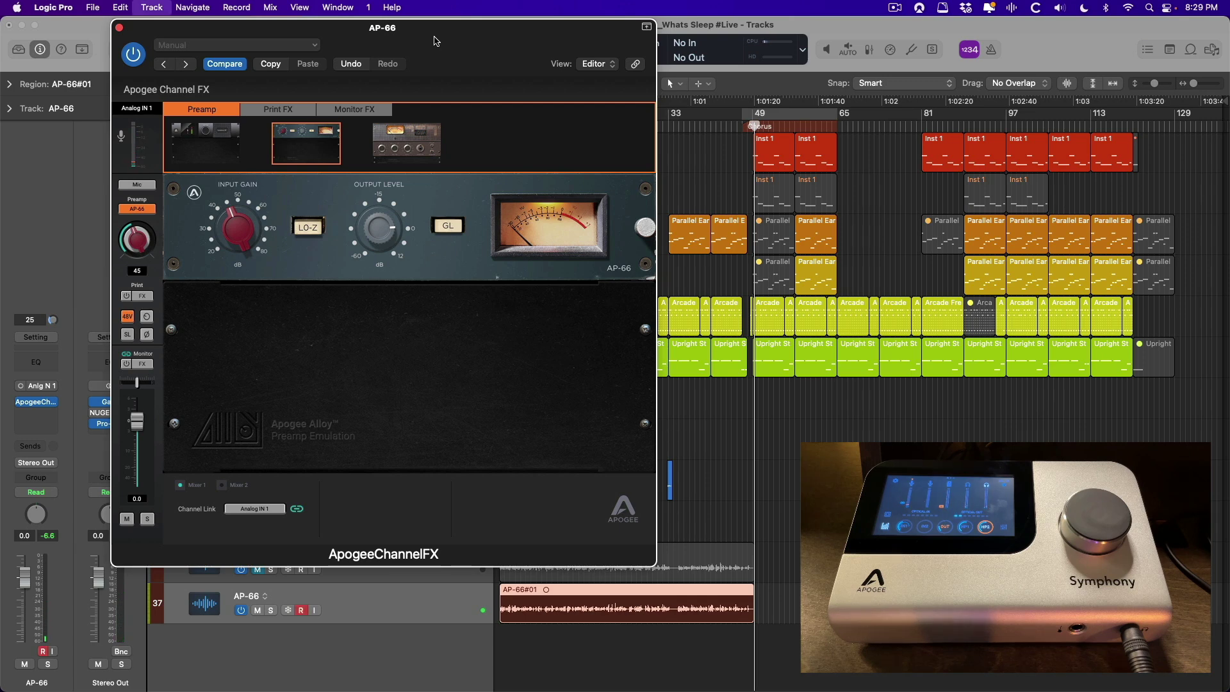
left_click(119, 29)
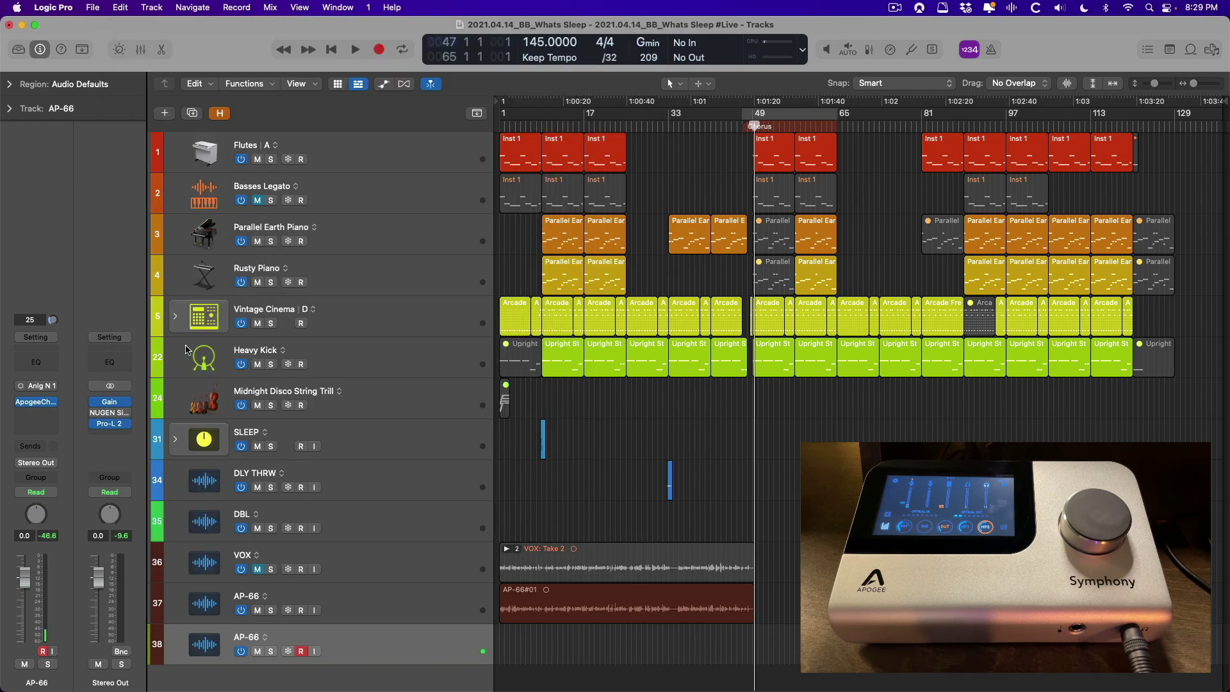
double_click(248, 637)
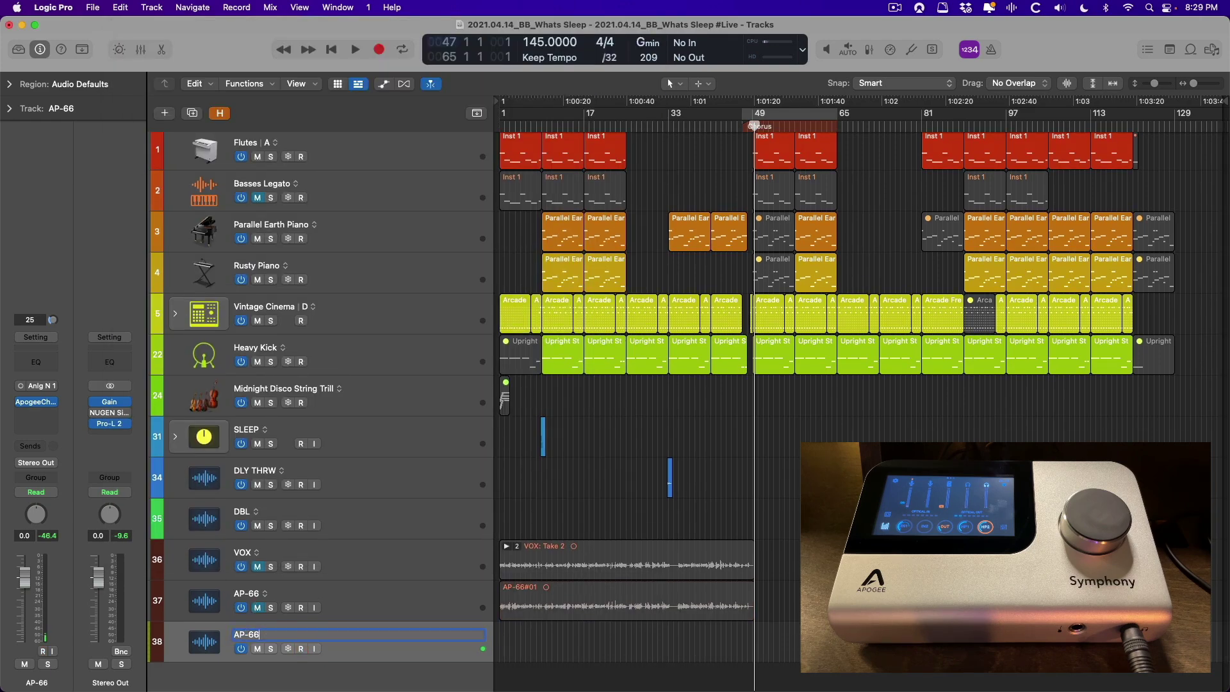
key("Return")
Step: Link AP-57's Apogee Channel FX to Analog IN 1 and record-arm the AP-57 track
left_click(36, 403)
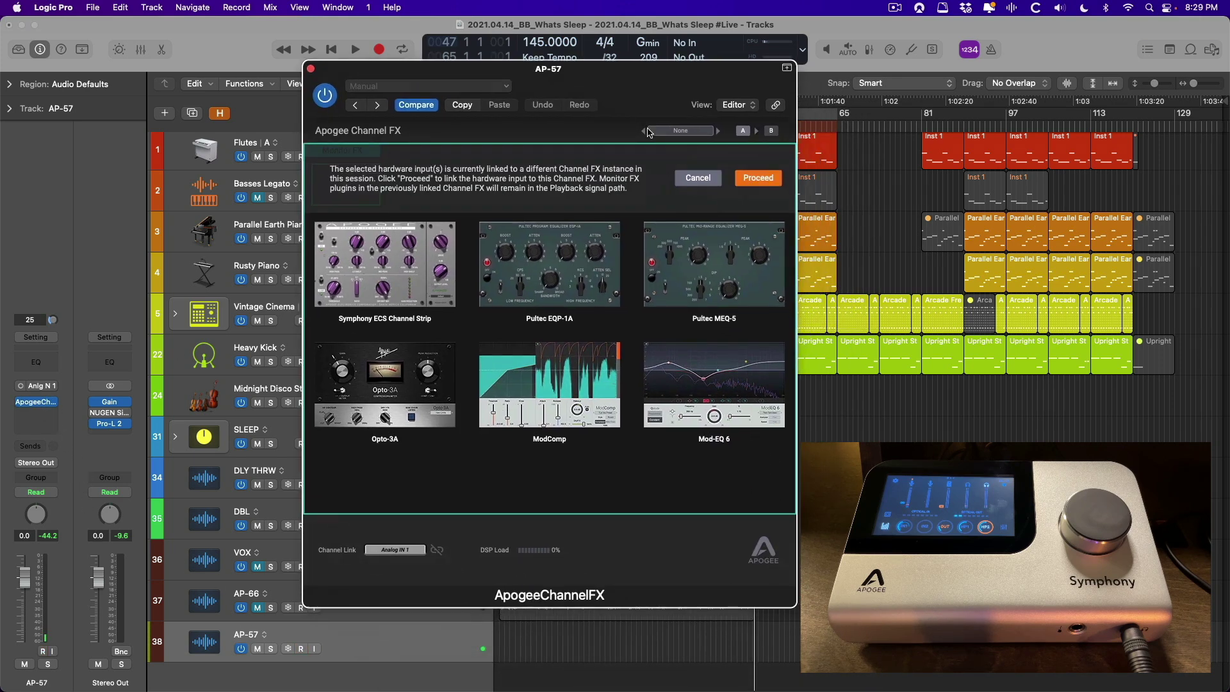
left_click(748, 179)
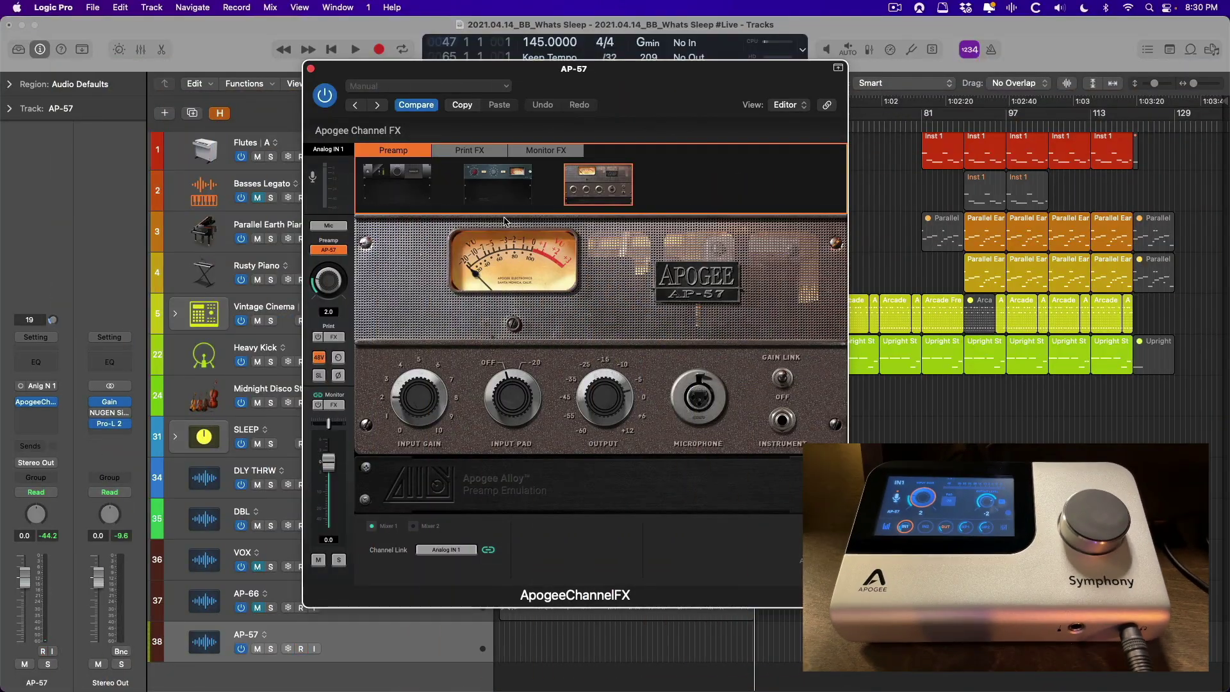
key("alt+ctrl+r")
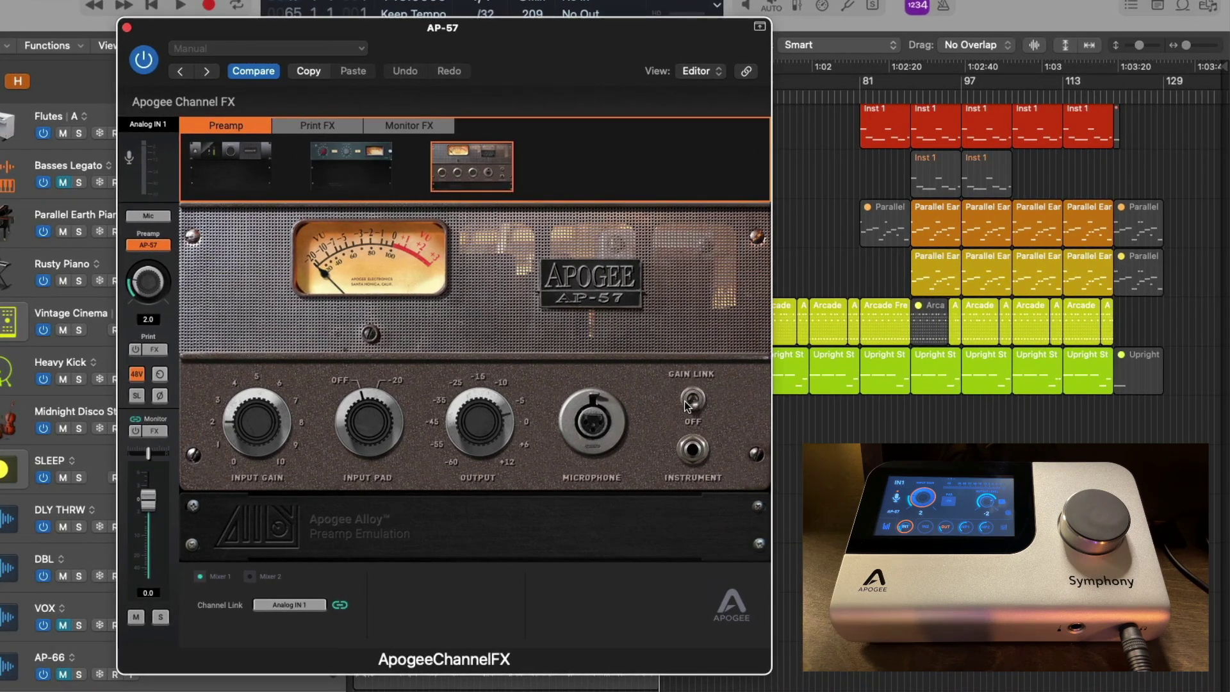
Step: Set the AP-57 preamp output near 0, adjust the input pad, and raise input gain to about 5.8
left_click_drag(493, 427, 491, 420)
mouse_move(253, 420)
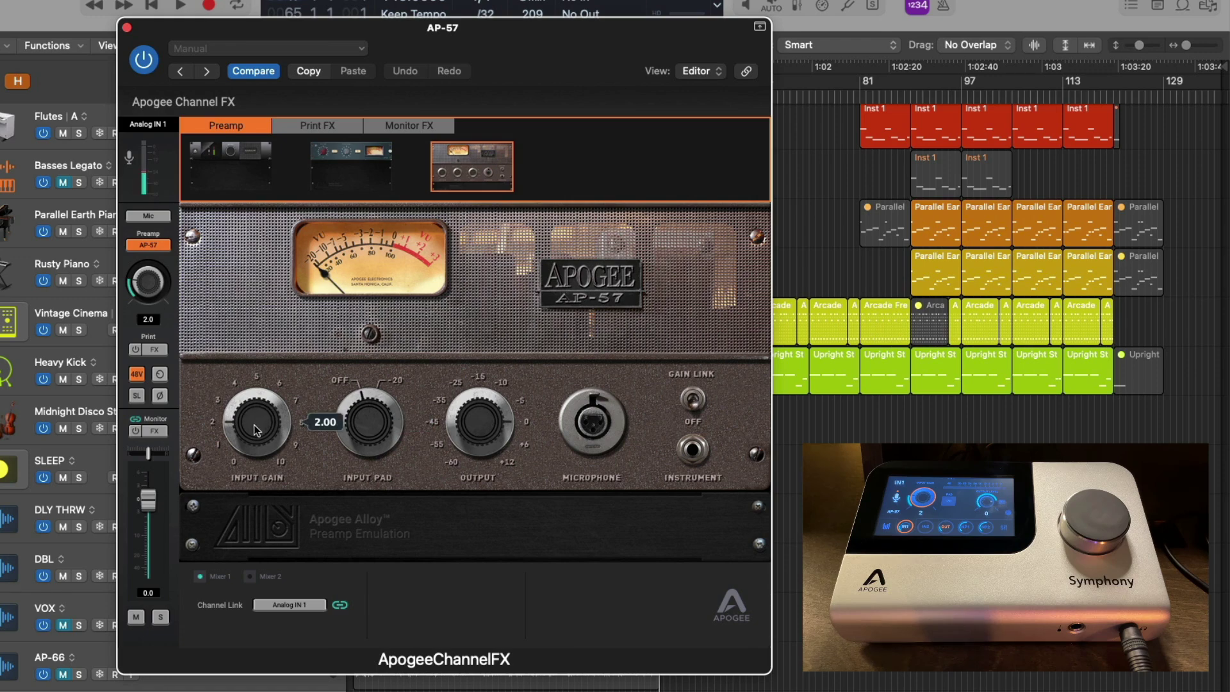
left_click_drag(258, 431, 255, 398)
mouse_move(238, 428)
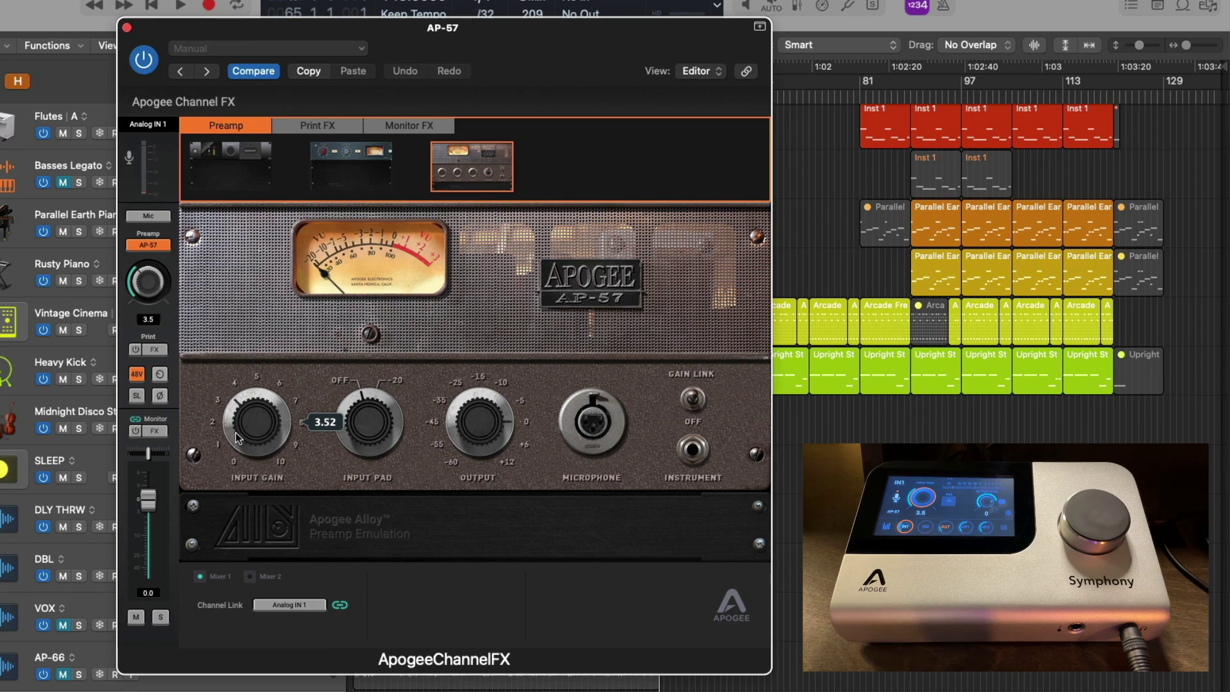
mouse_move(239, 440)
left_mouse_down()
mouse_move(237, 399)
mouse_move(234, 425)
left_mouse_up()
left_click_drag(374, 427, 357, 403)
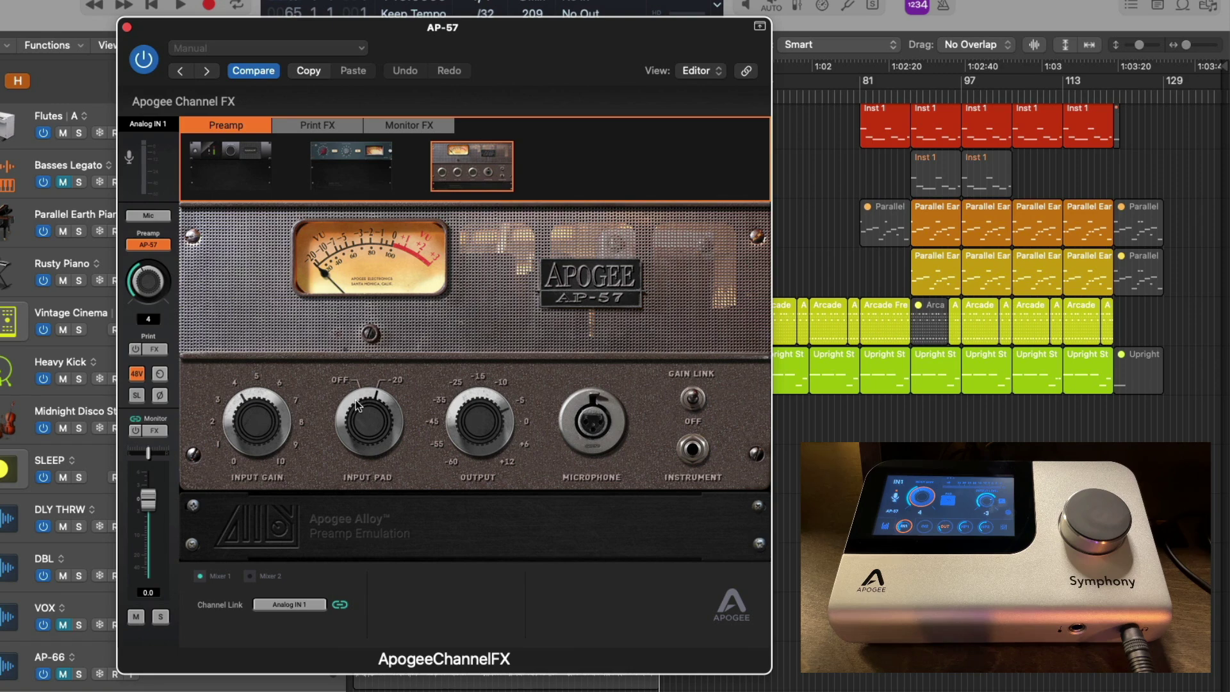
mouse_move(268, 434)
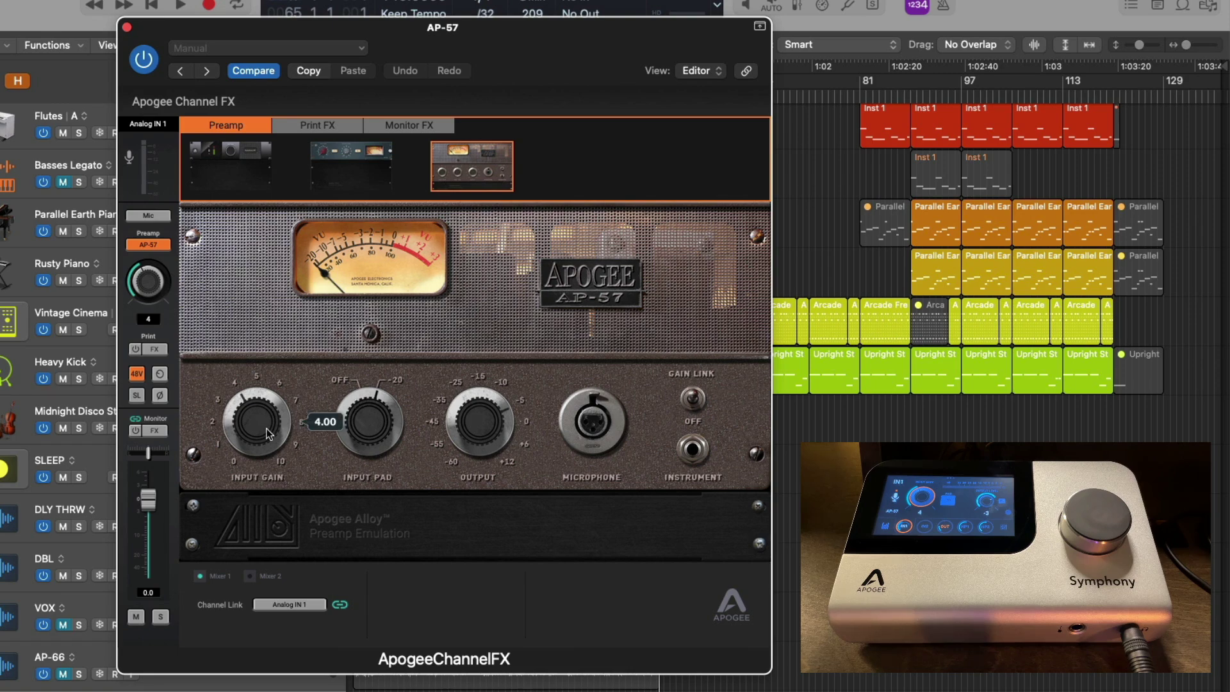
left_click_drag(264, 433, 258, 376)
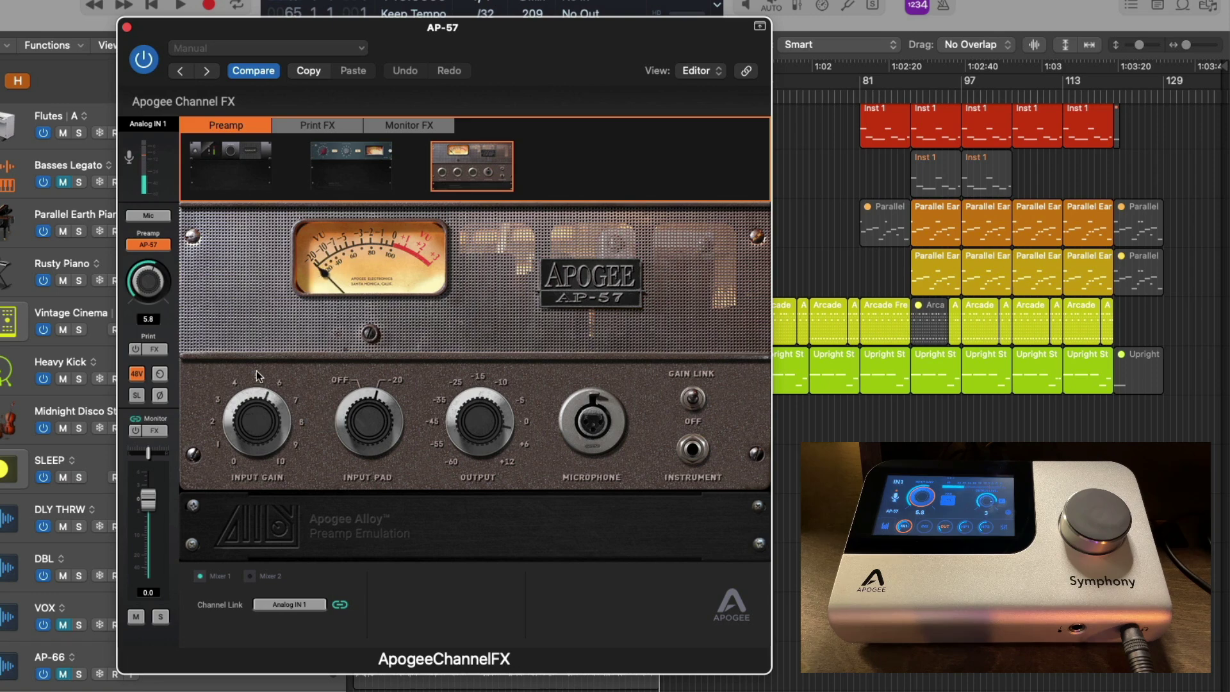
Step: Close the AP-57 preamp window, record take AP-57#01, and show AP-66's Monitor FX choices
left_click(128, 30)
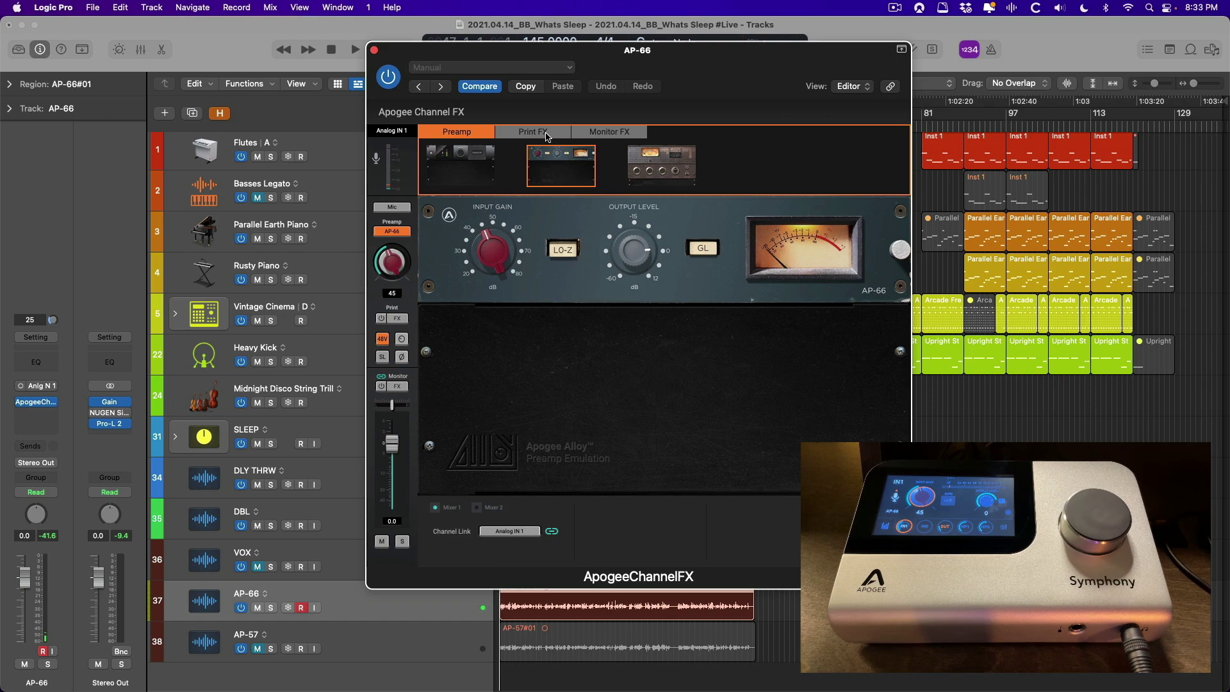
left_click(608, 132)
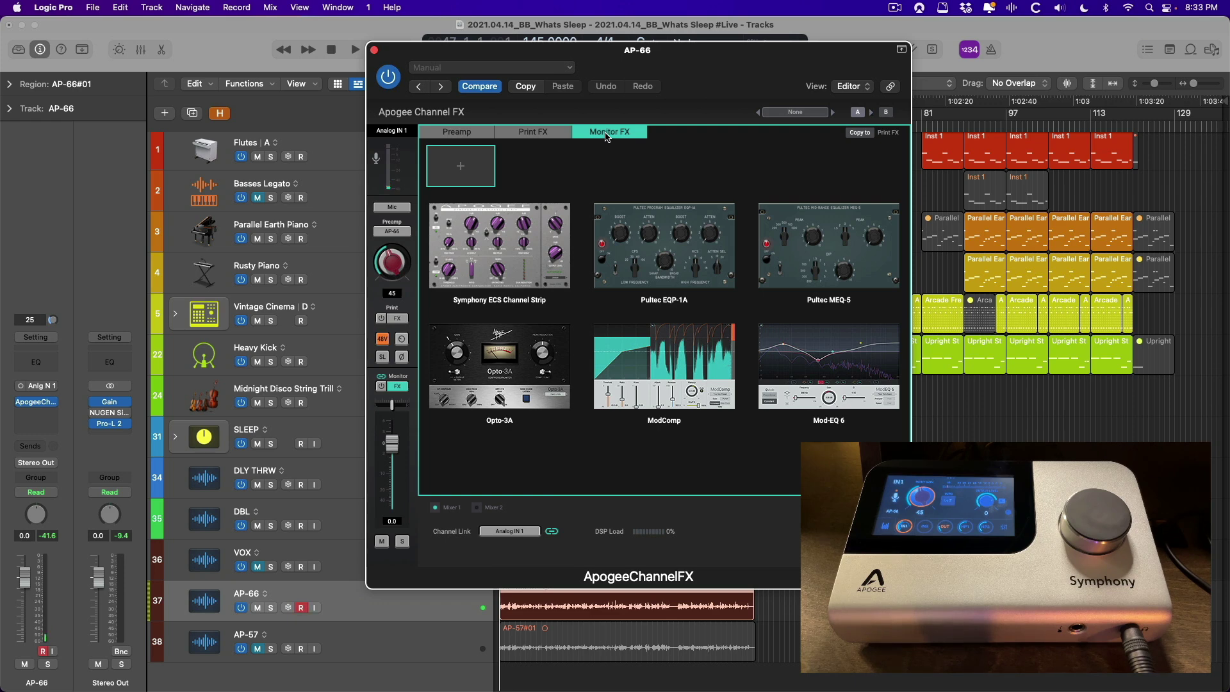
Step: Show AP-66's Print FX choices: ECS Channel Strip, Pultec EQP-1A, Opto-3A, ModComp
left_click(547, 133)
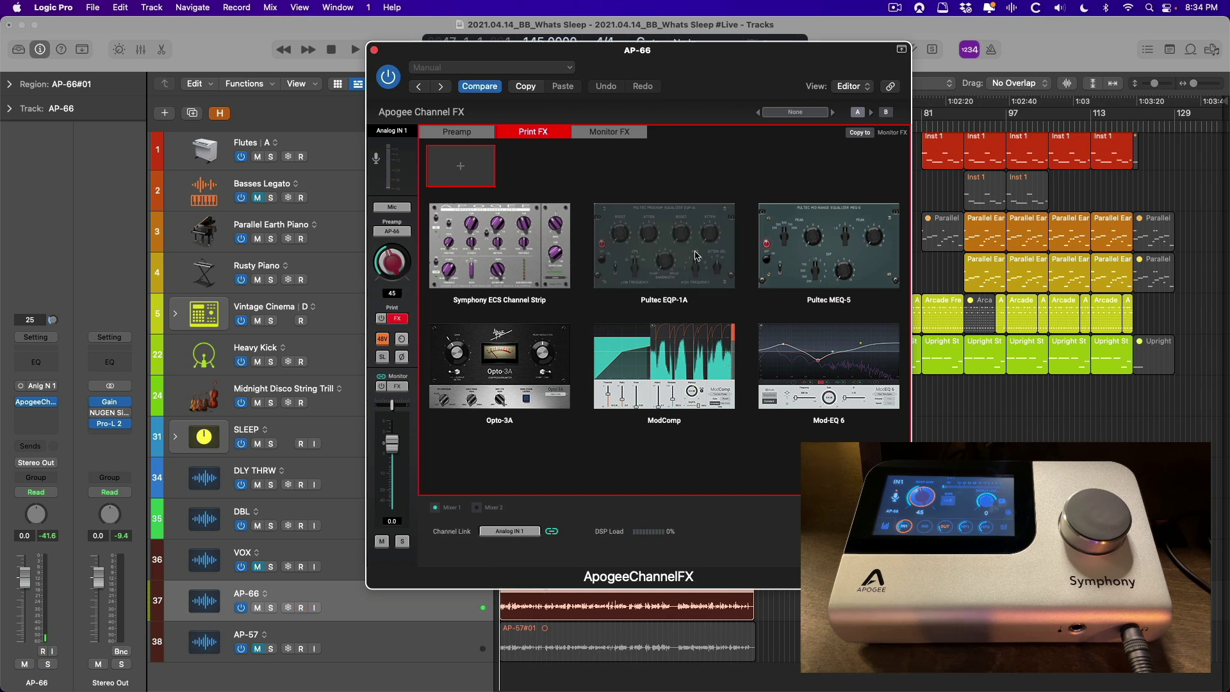
Step: Insert ModEQ 6 into the first Print FX slot of AP-66's Apogee Channel FX
left_click(783, 351)
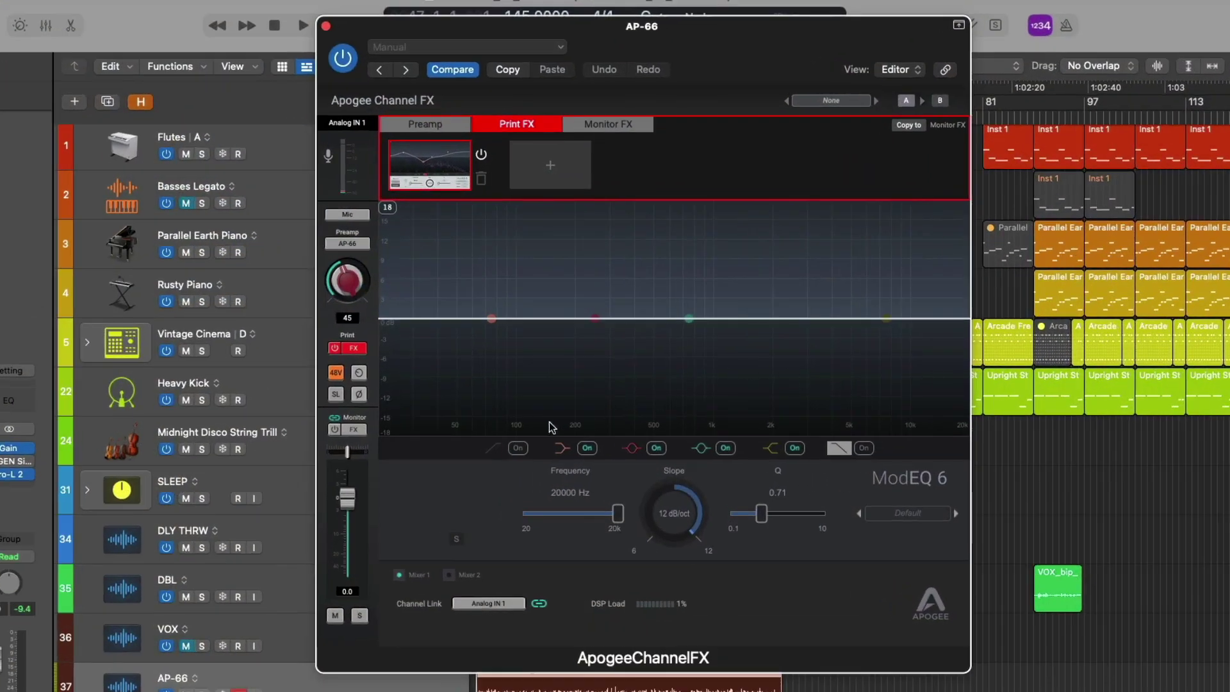
Step: Enable ModEQ 6's low-cut band to roll off lows below roughly 100 Hz
left_click(519, 449)
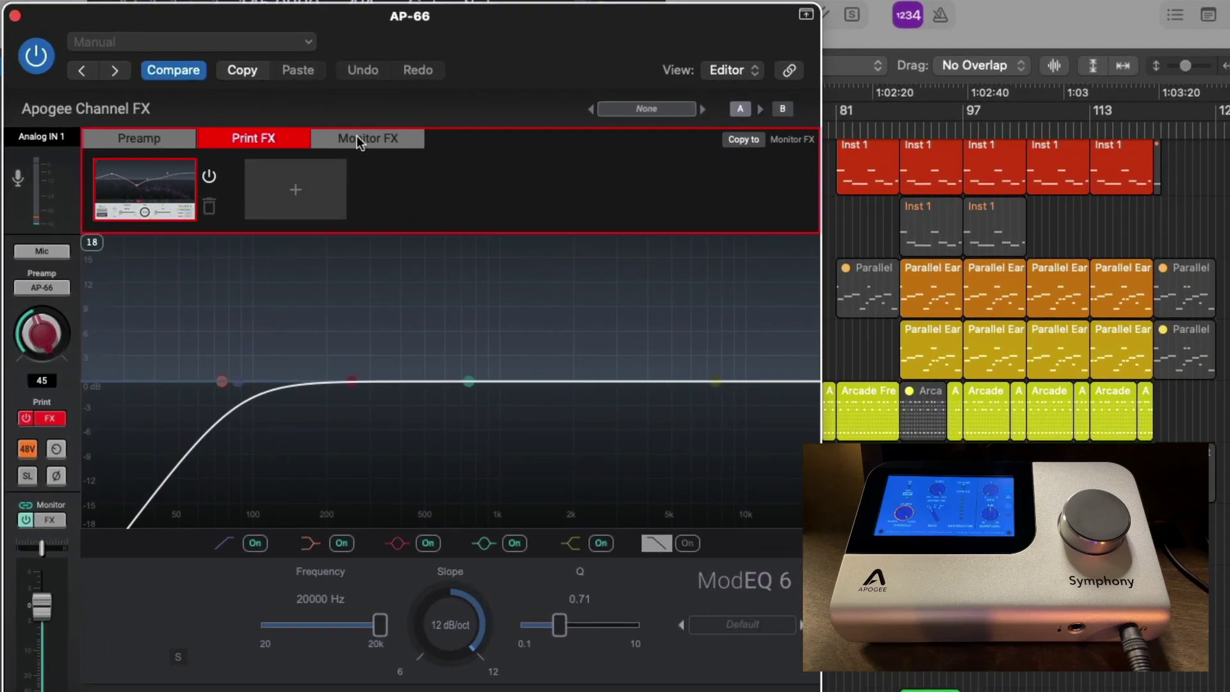
Step: Check the ECS Channel Strip on Monitor FX, then return to the AP-66 Preamp page at gain 45
left_click(356, 136)
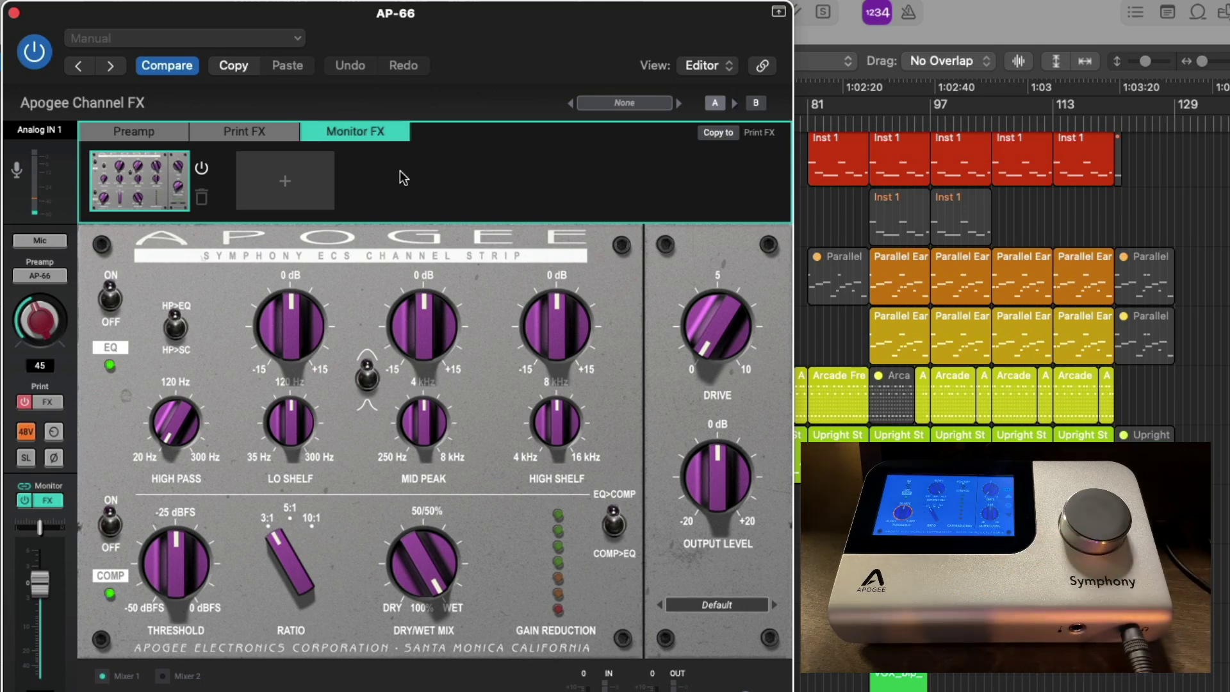
left_click(136, 131)
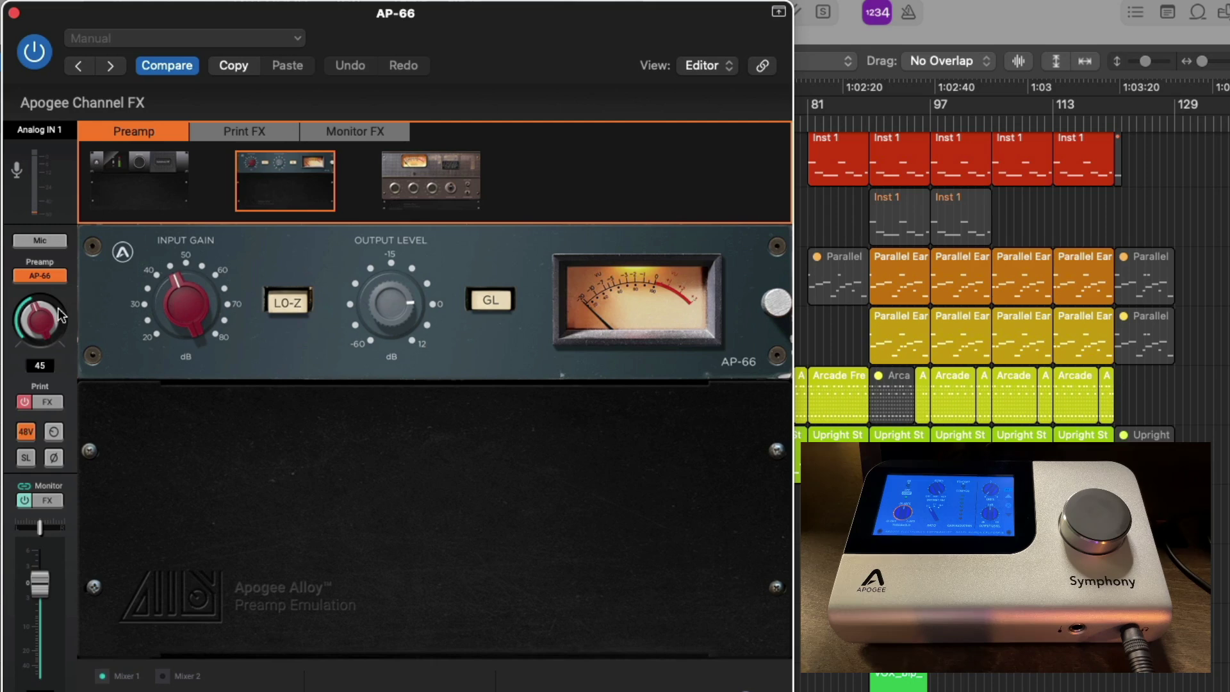
Step: Lower the AP-66 Input Gain to 40 and go back to the ECS Monitor FX strip
left_click_drag(42, 322, 39, 328)
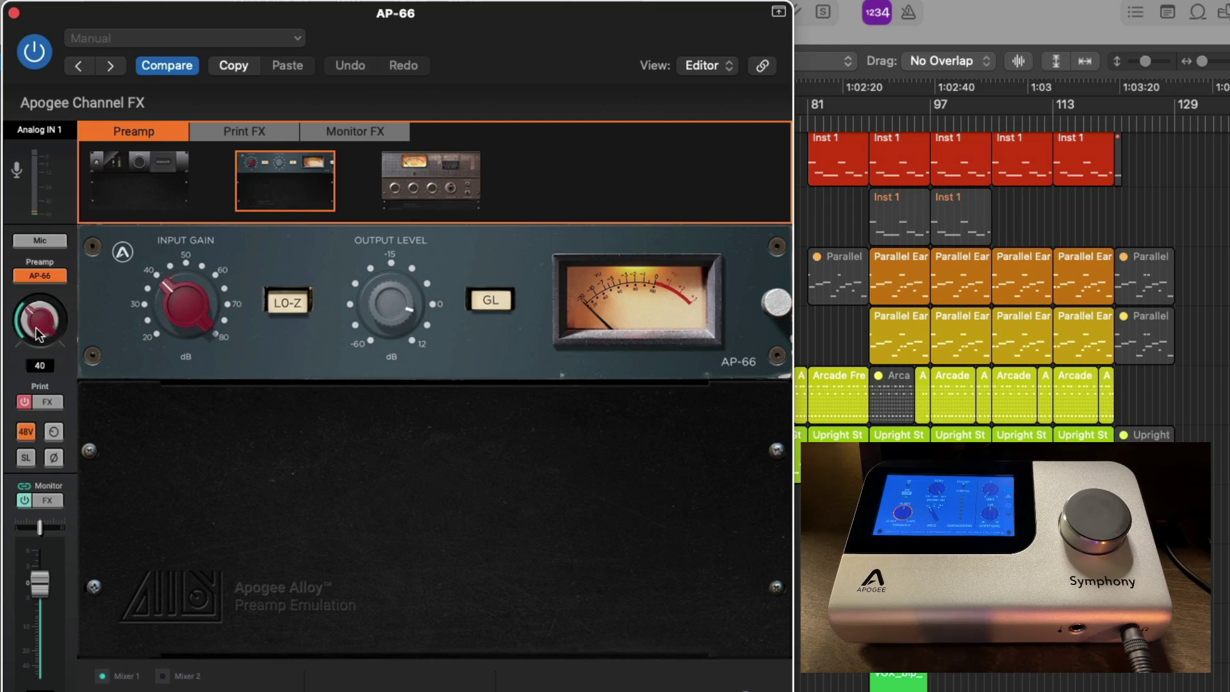
left_click(346, 131)
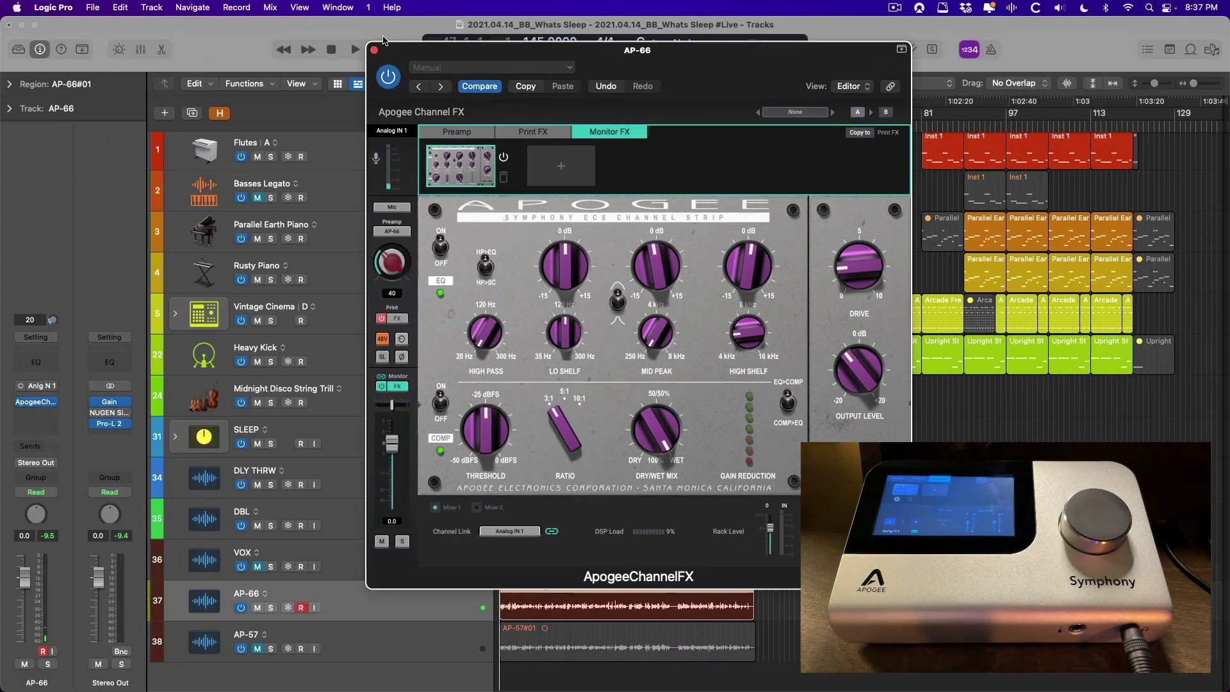
Step: Record a second vocal take, AP-66: Take 2, on an enlarged AP-66 track
left_click_drag(385, 49, 629, 50)
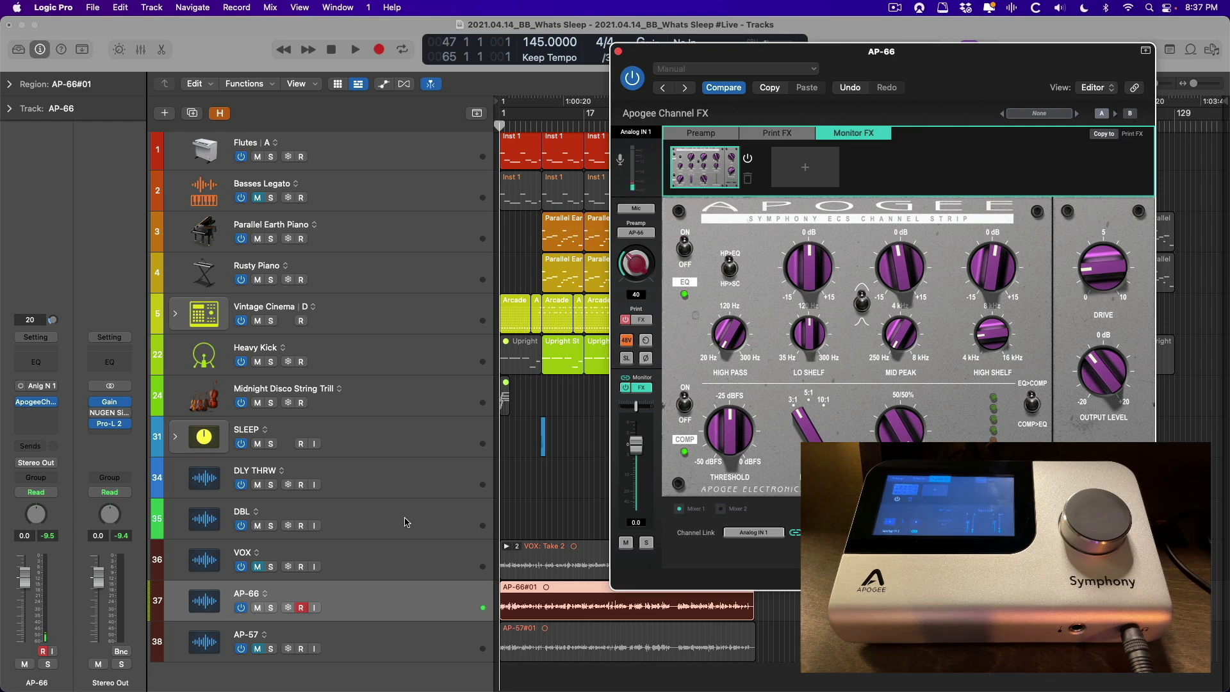
key("r")
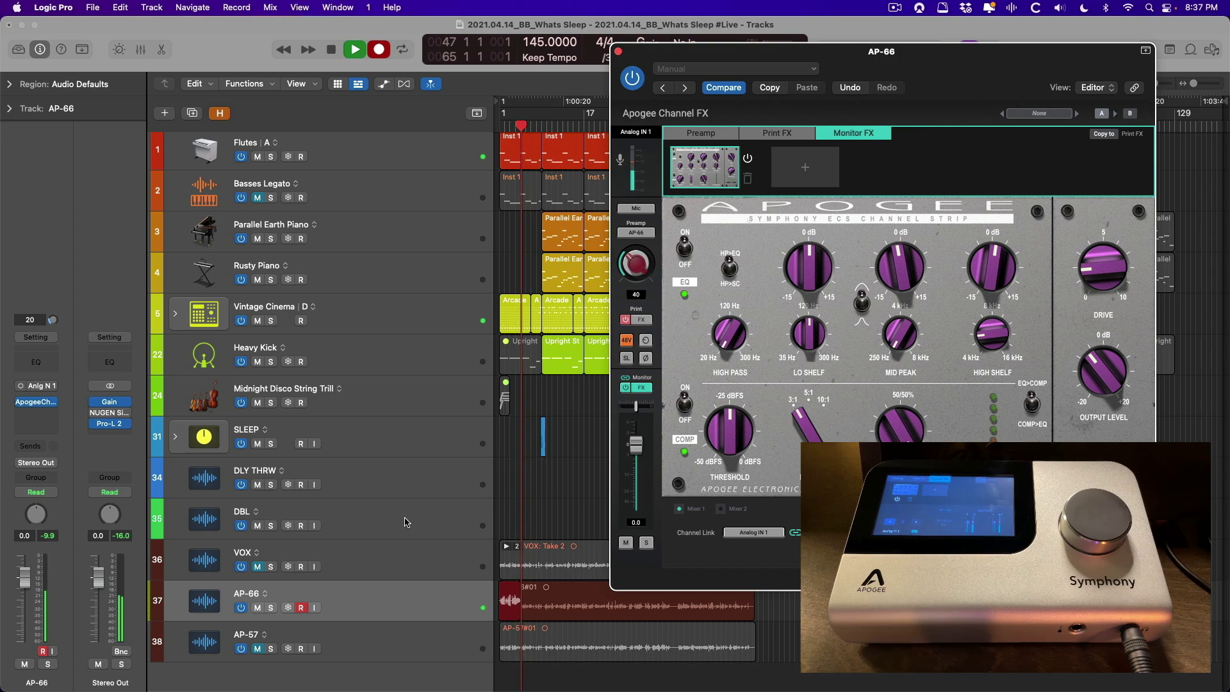
key("ctrl+z")
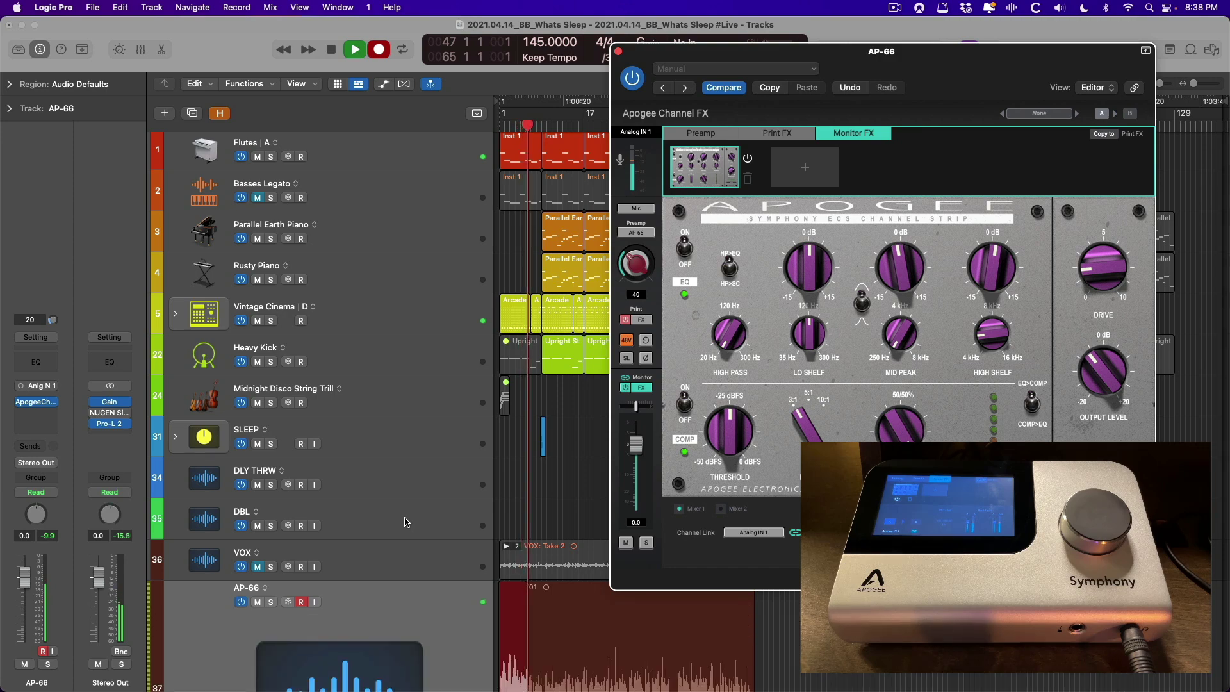
scroll(554, 481, "down", 5)
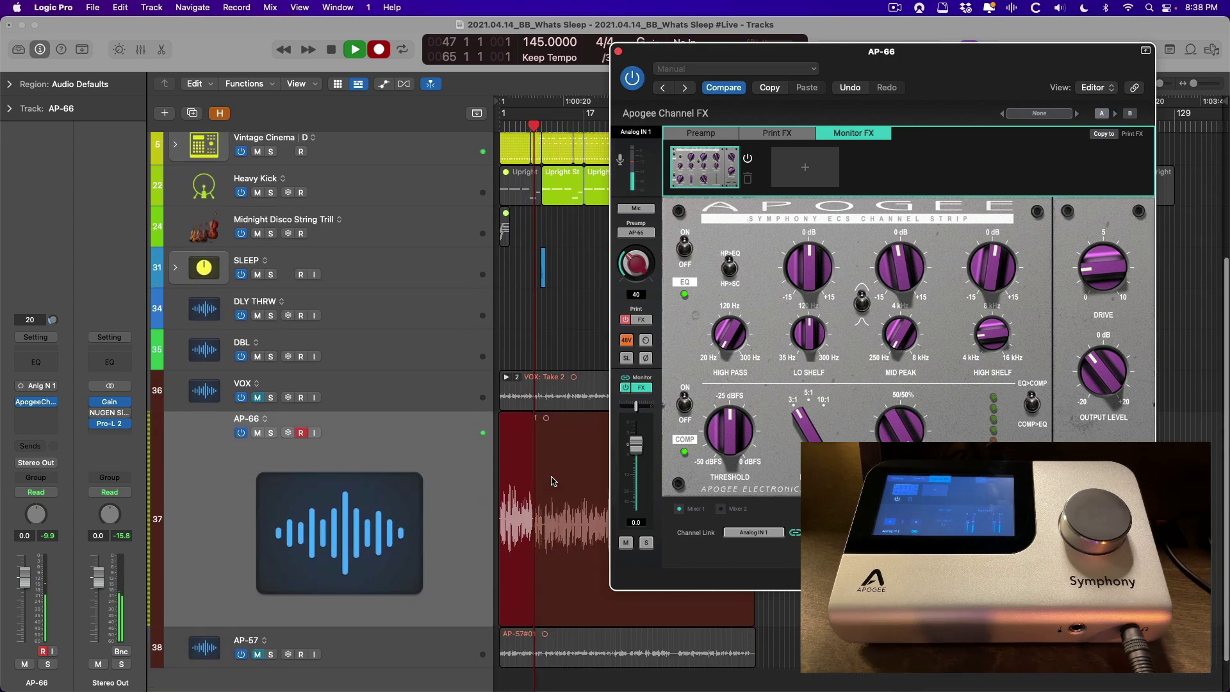
left_click_drag(925, 55, 996, 42)
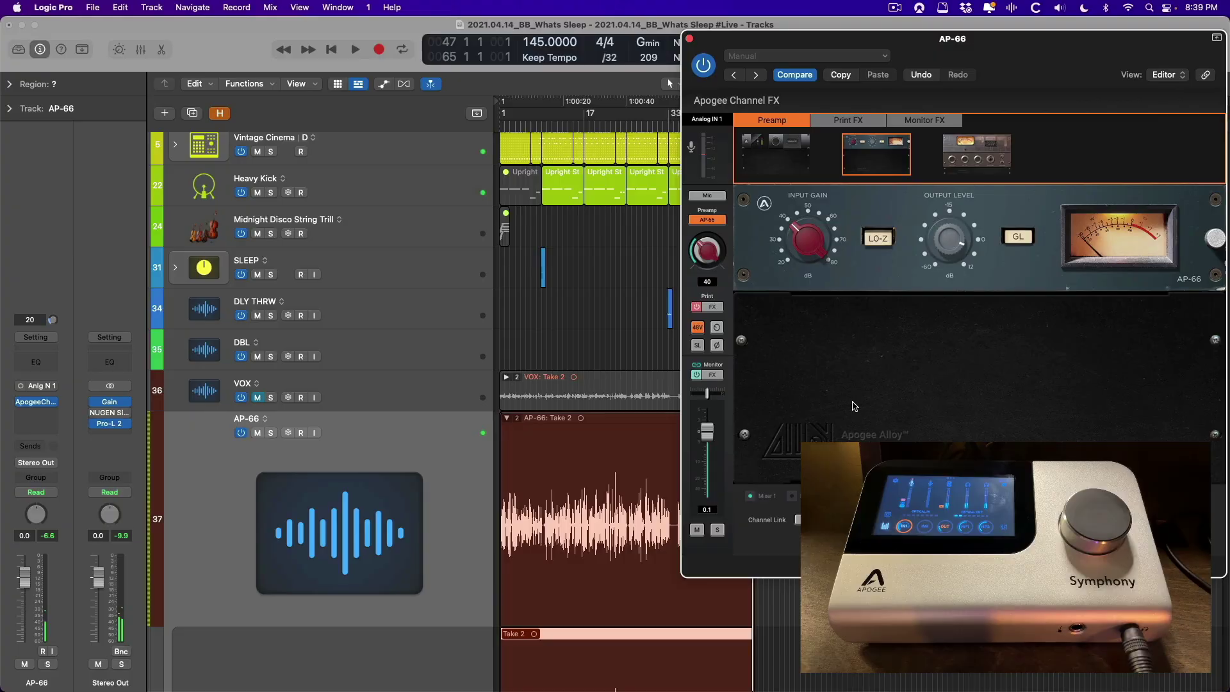
Step: Collapse the AP-66 take folder, review ModEQ 6 on Print FX, then the ECS strip on Monitor FX
left_click(508, 418)
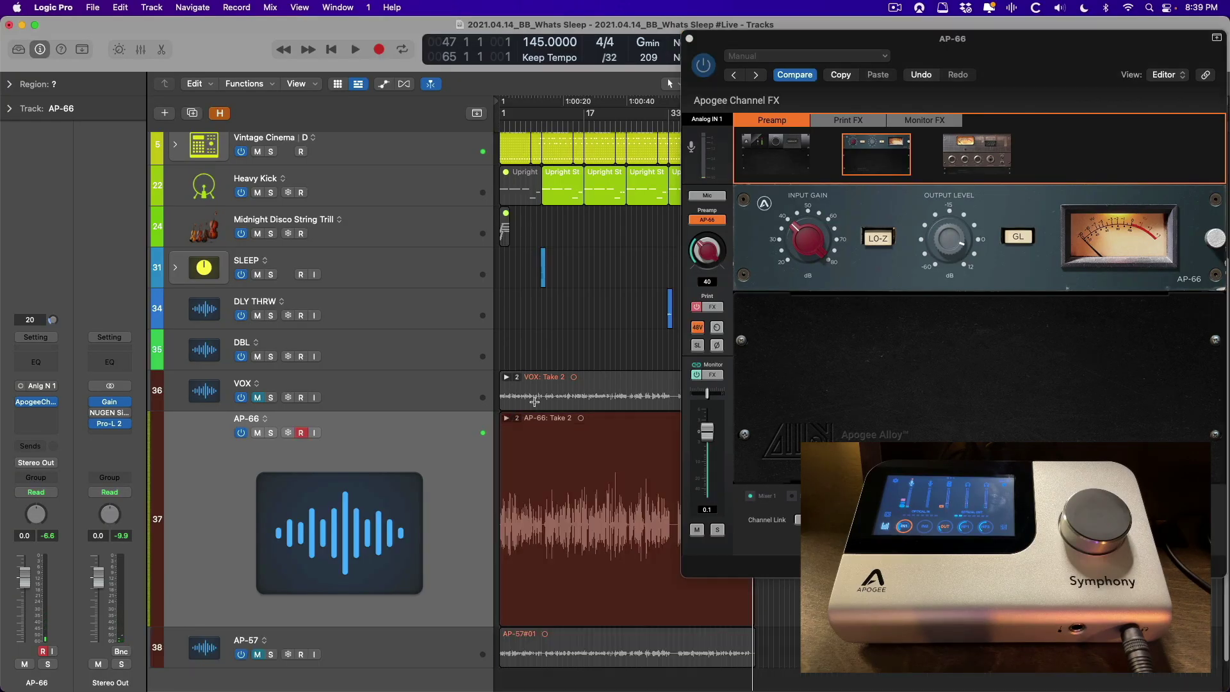
left_click(852, 120)
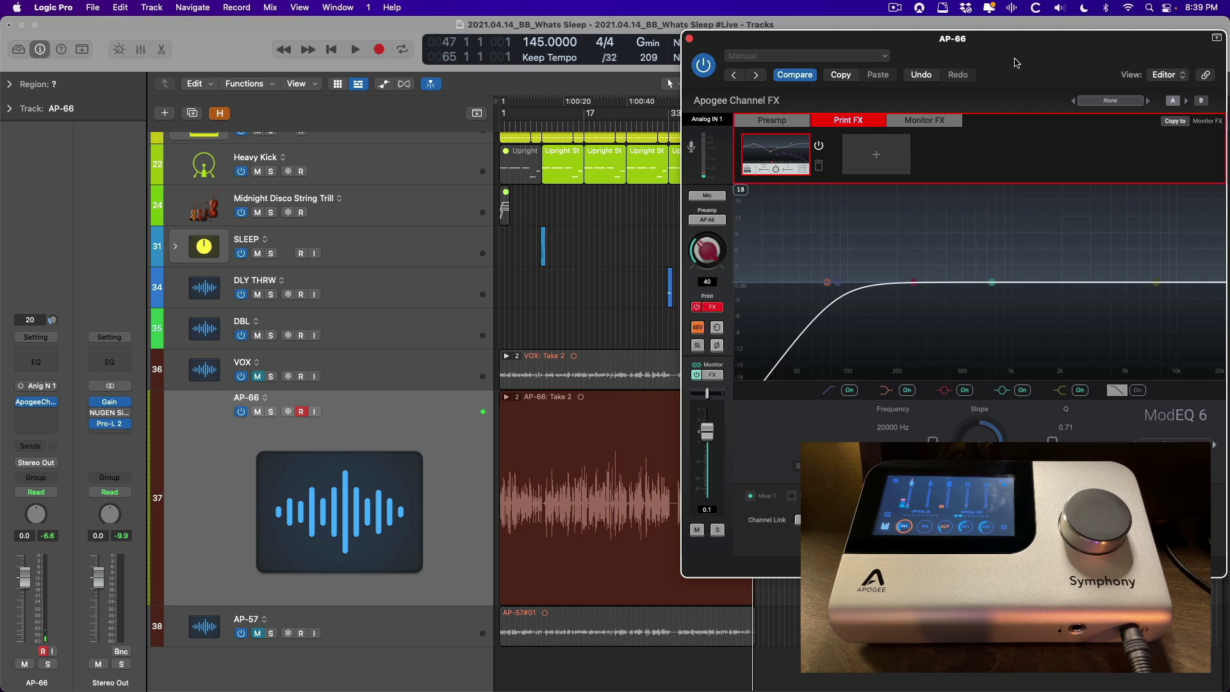
left_click_drag(1016, 64, 951, 81)
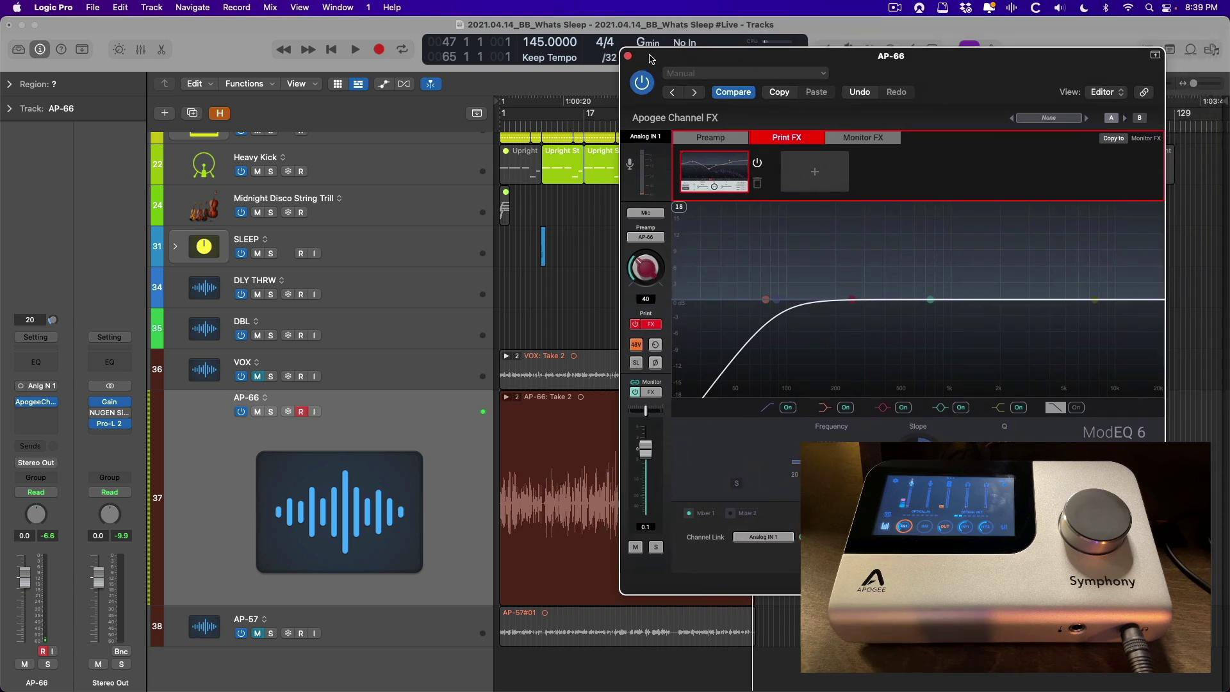
left_click_drag(654, 58, 754, 60)
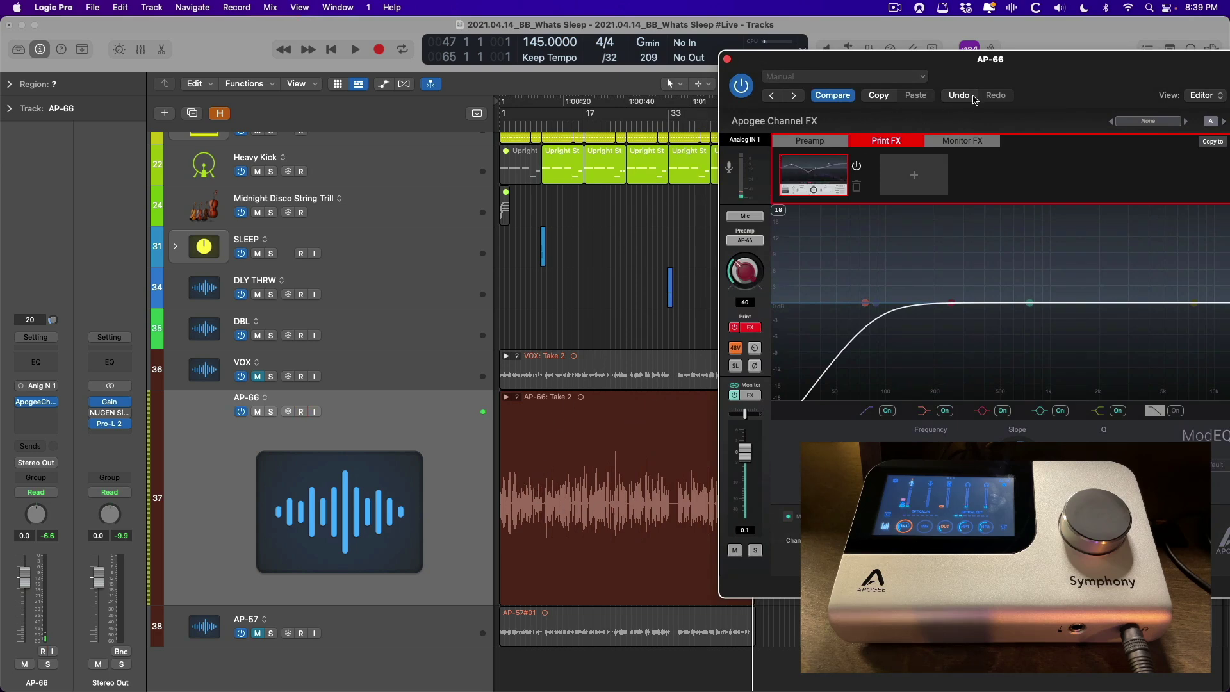
left_click_drag(1003, 75, 902, 77)
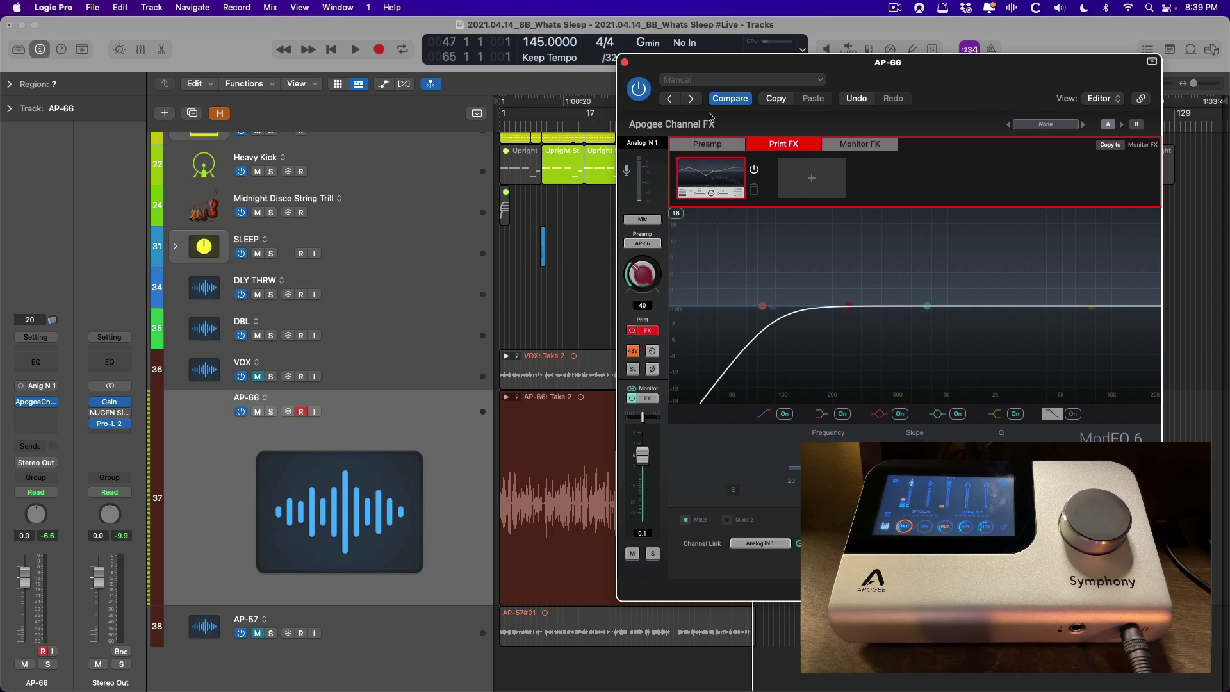
left_click(849, 145)
left_click_drag(869, 84, 891, 91)
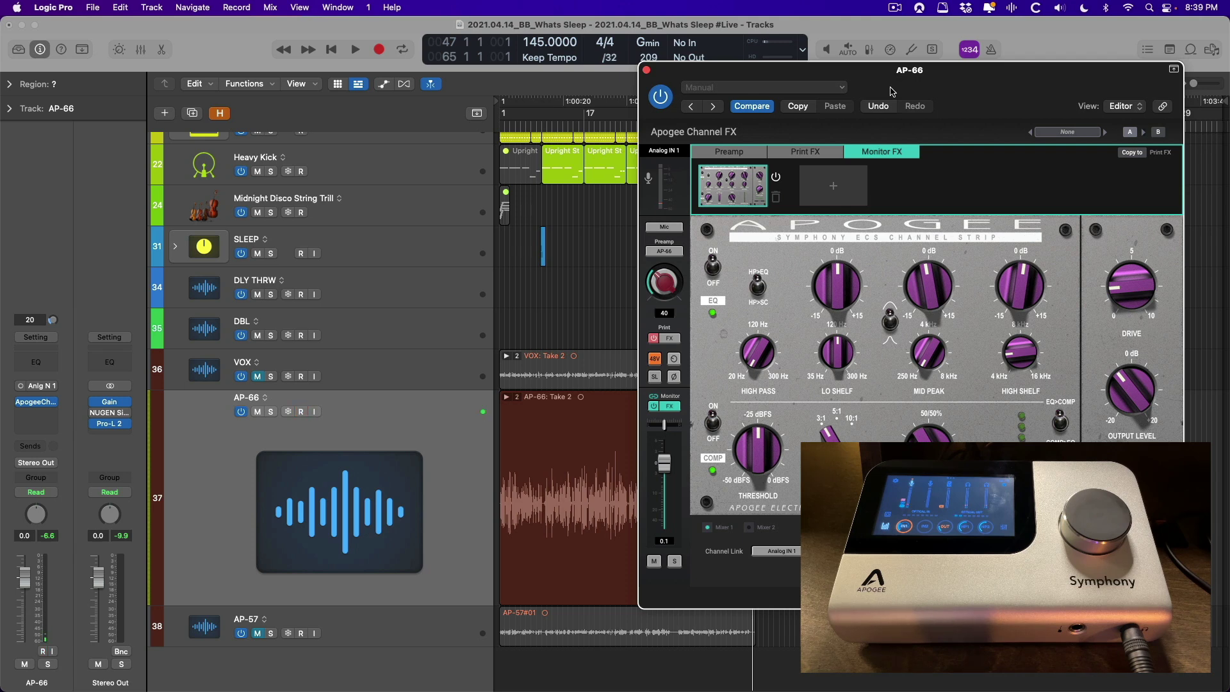
Step: Rewind to the project start, arm AP-66, and play back Take 2 with the ECS monitor strip showing
key("Return")
key("alt+ctrl+r")
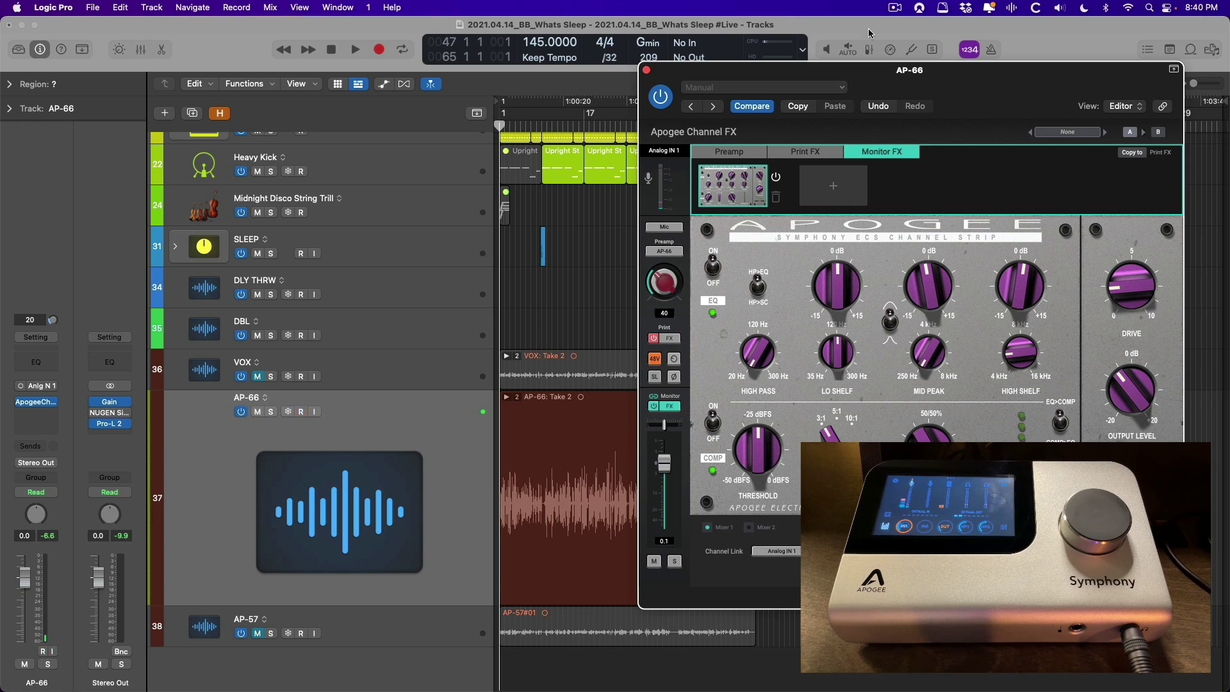
key("super+w")
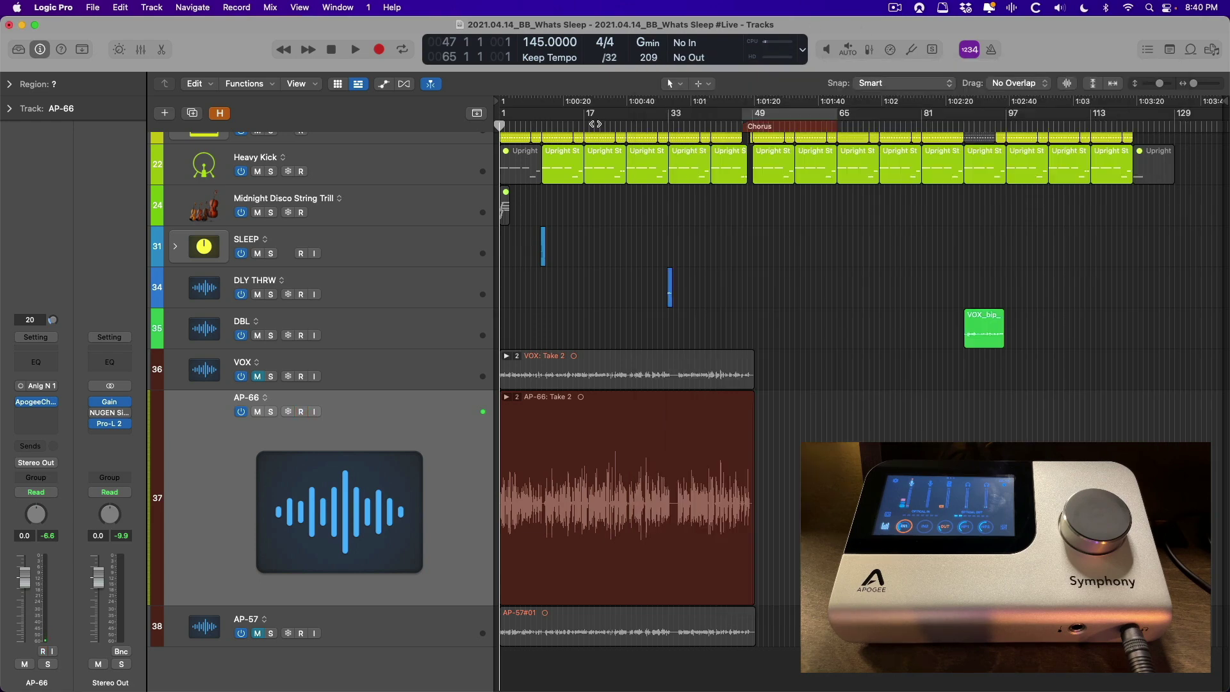
left_click(620, 122)
key("v")
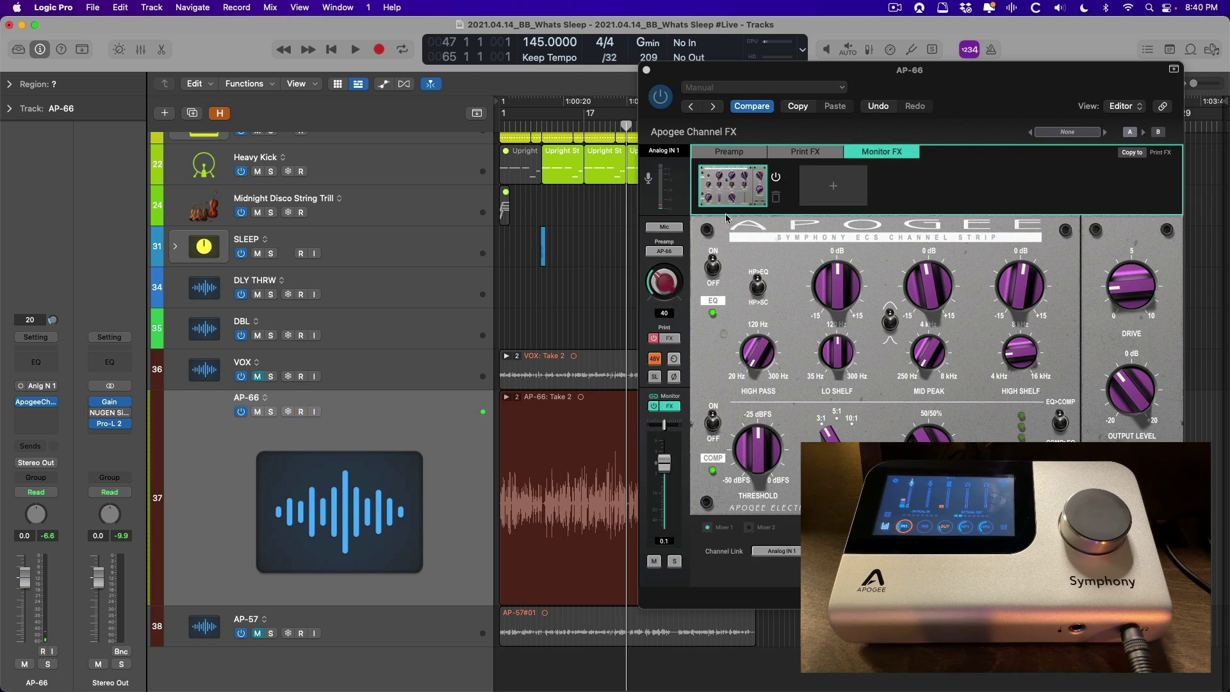
key("space")
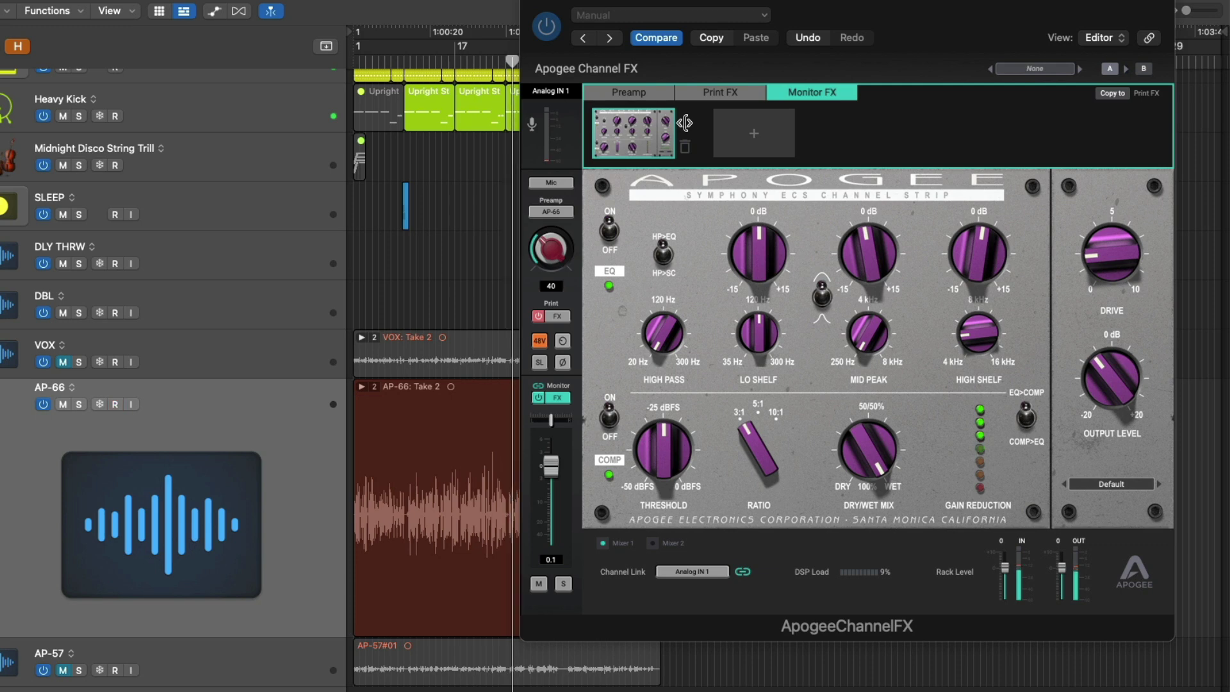
left_click(686, 127)
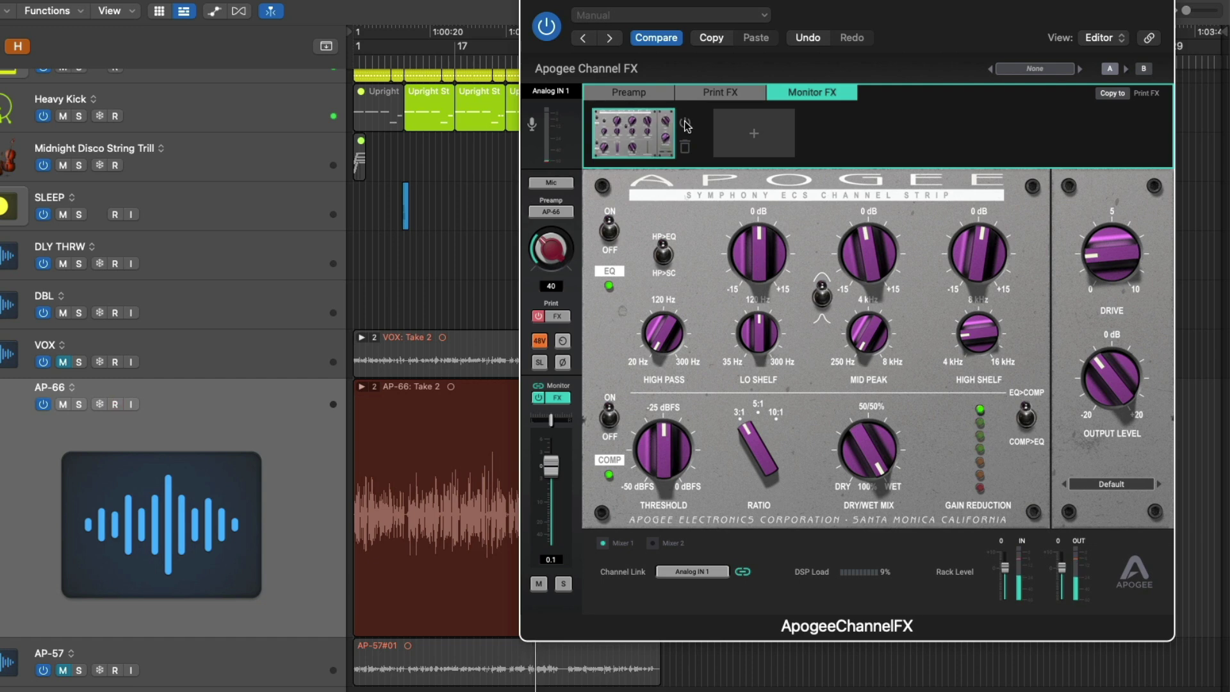
key("ctrl+alt+r")
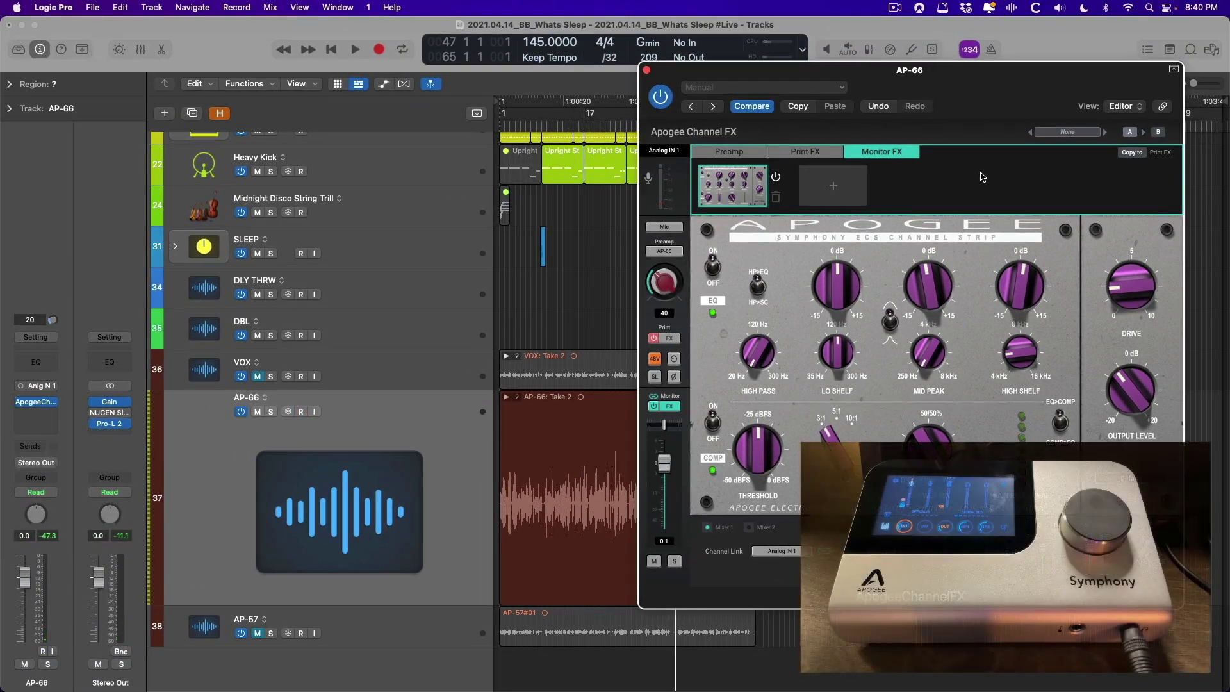
Step: Disarm the AP-66 track and bring up the Channel Link input choices for its Apogee Channel FX
key("ctrl+alt+r")
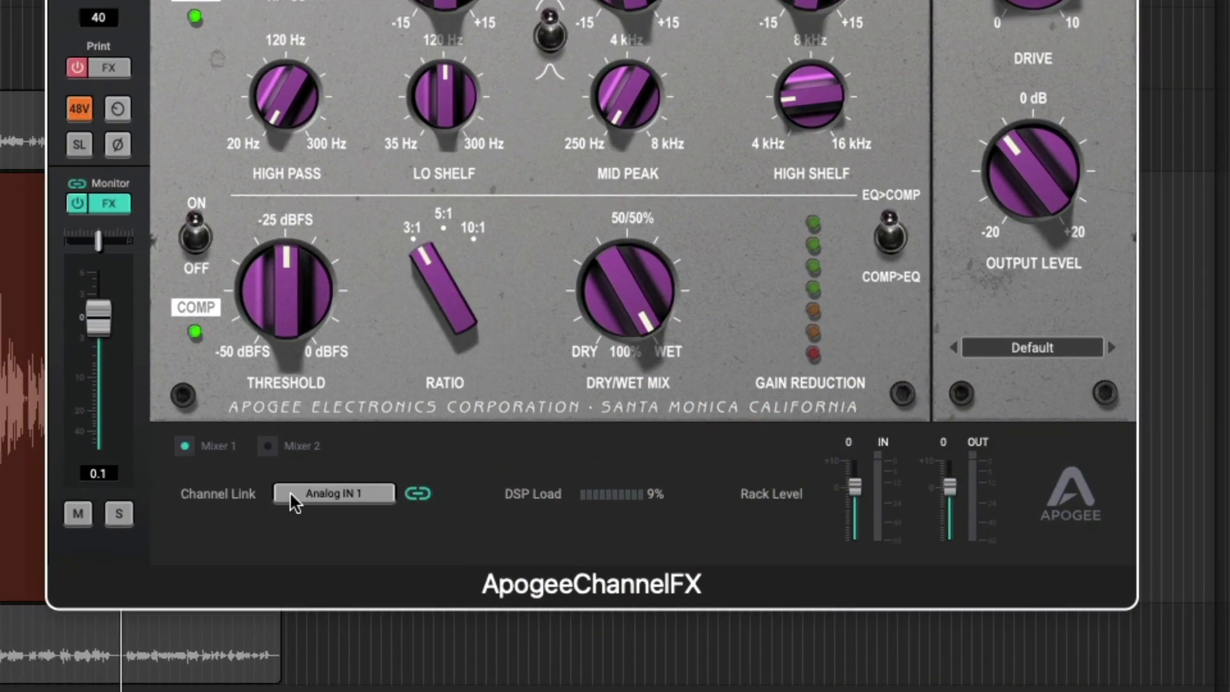
left_click(312, 495)
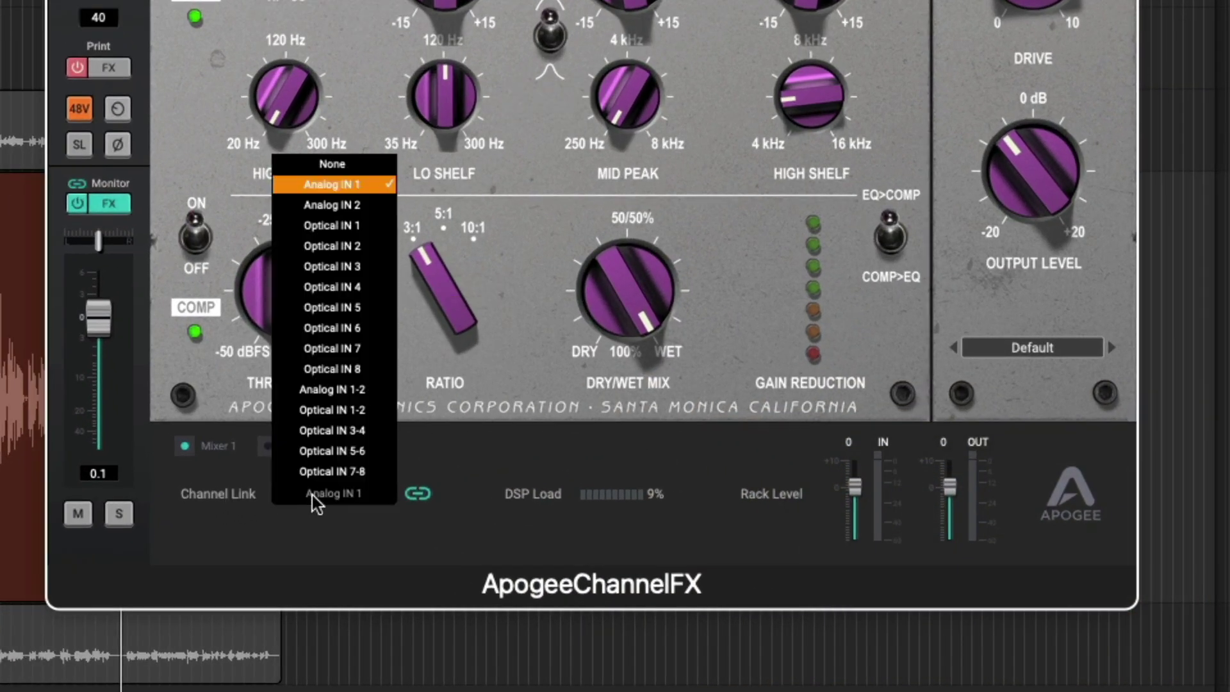
Step: Set Channel Link to None, unlinking the AP-66 channel effects from Analog IN 1
left_click(347, 166)
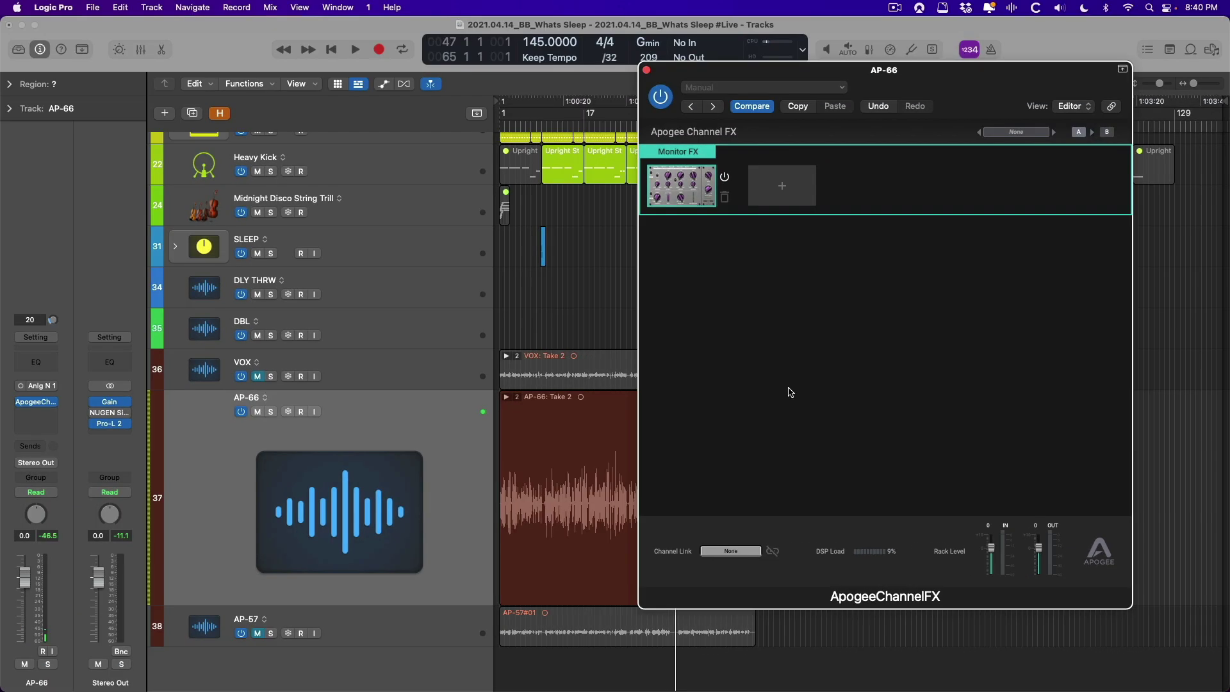